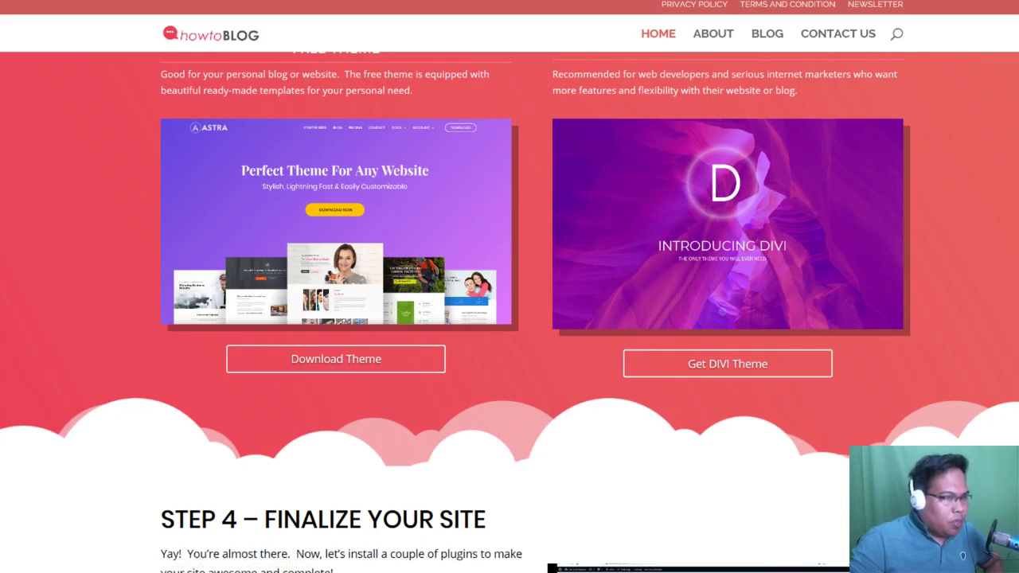
# - Go to Astra's Download Now page and review the Astra Pro, Mini Agency and Agency plans
pyautogui.scroll(1, 510, 306)
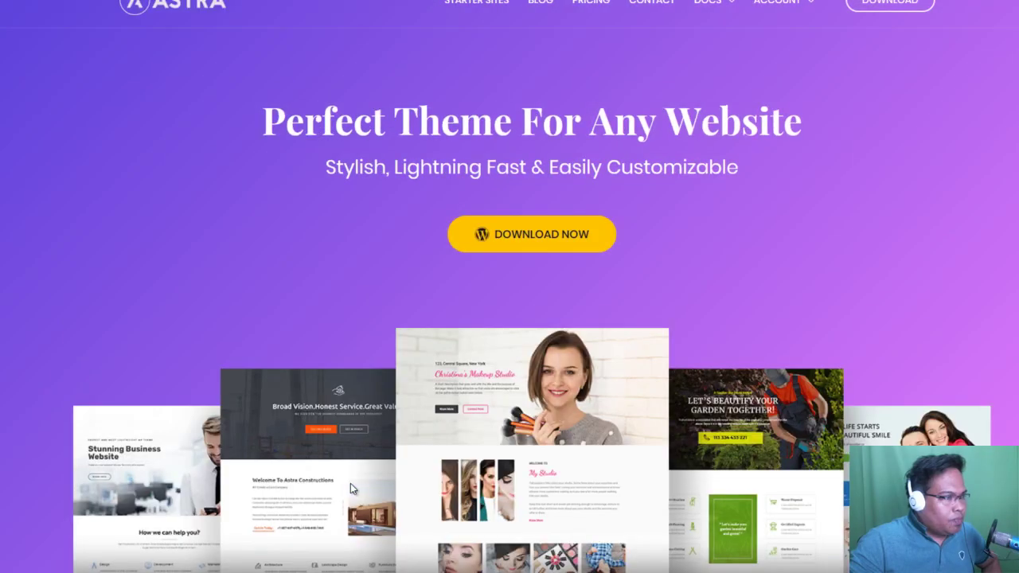
pyautogui.scroll(-2, 698, 235)
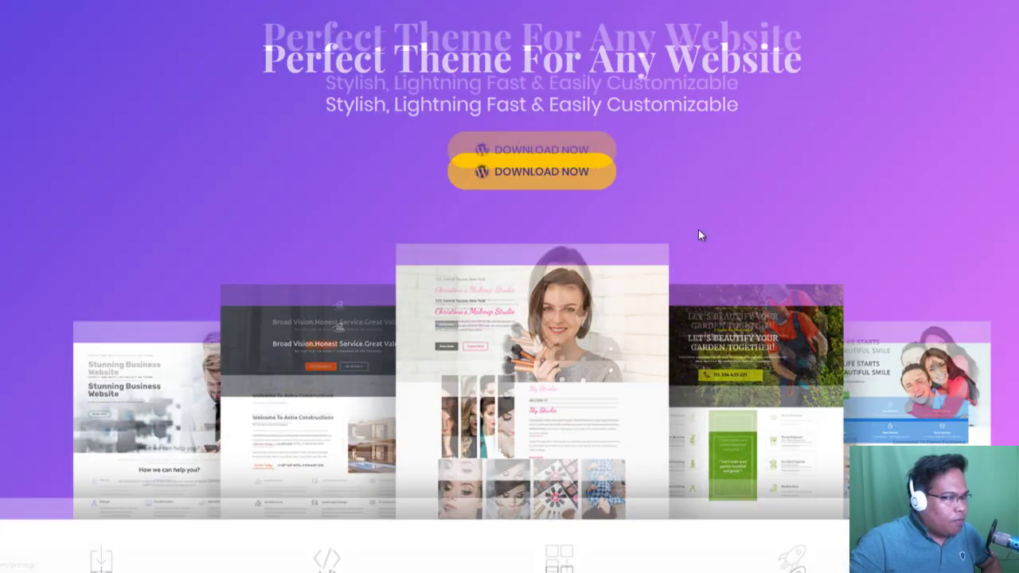
pyautogui.scroll(-5, 698, 235)
pyautogui.scroll(7, 741, 301)
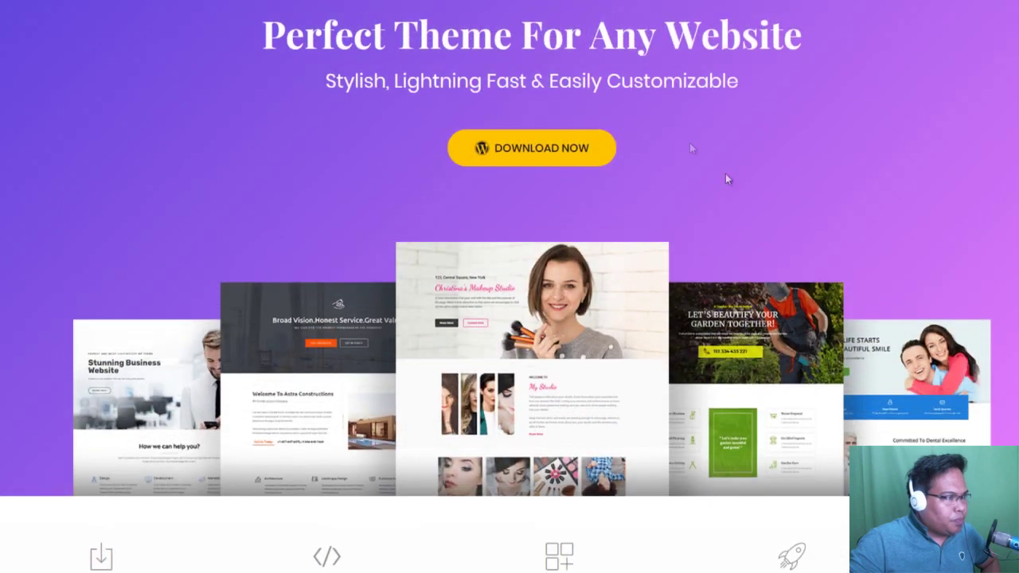
pyautogui.click(566, 153)
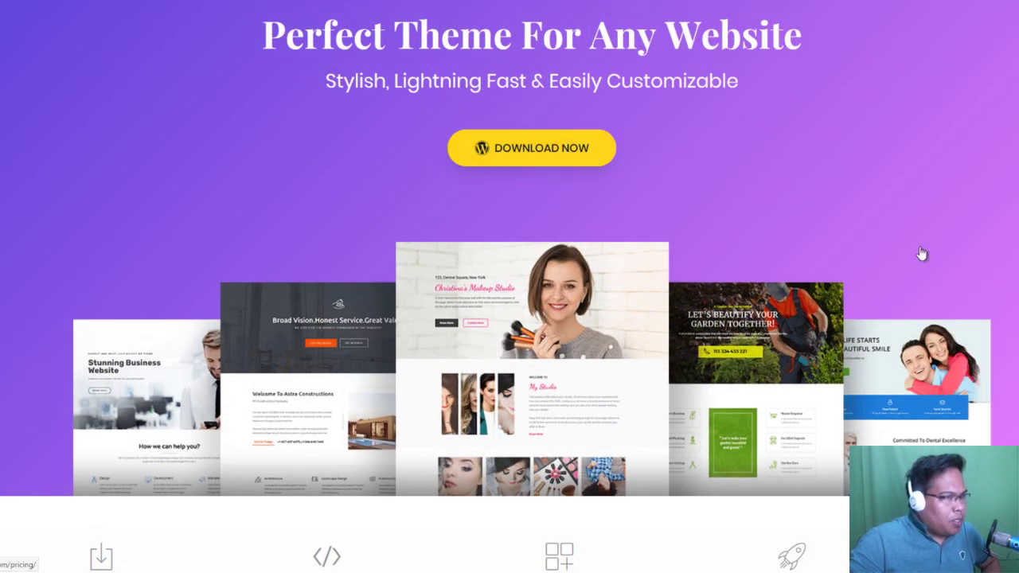
pyautogui.scroll(-12, 979, 257)
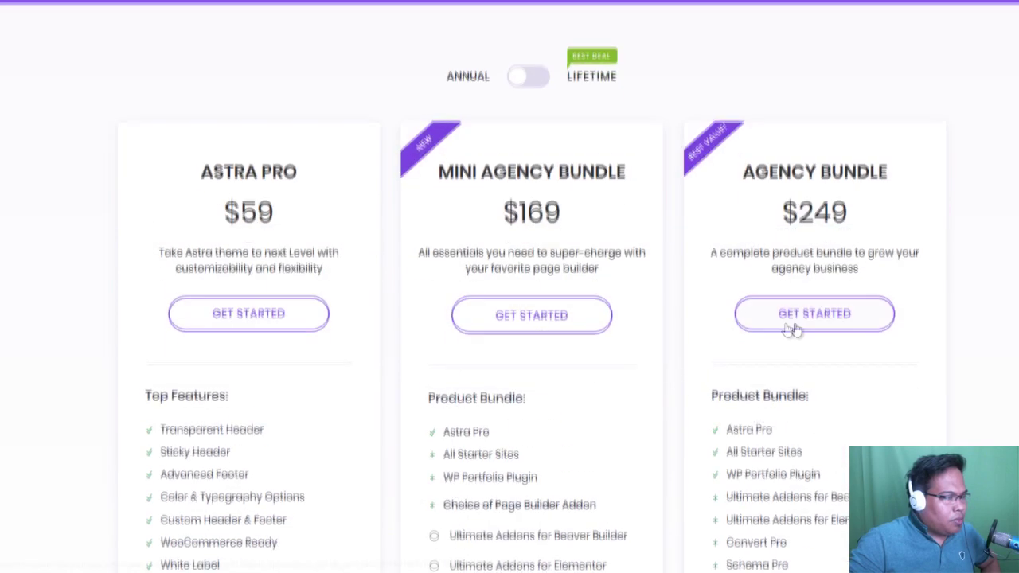
pyautogui.scroll(5, 793, 473)
pyautogui.scroll(-7, 792, 471)
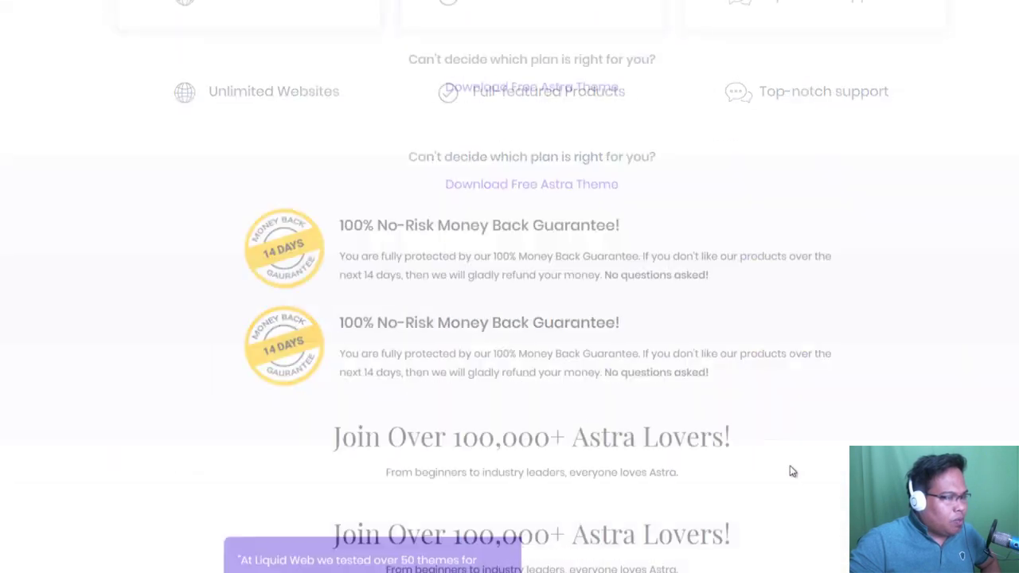
pyautogui.scroll(14, 790, 470)
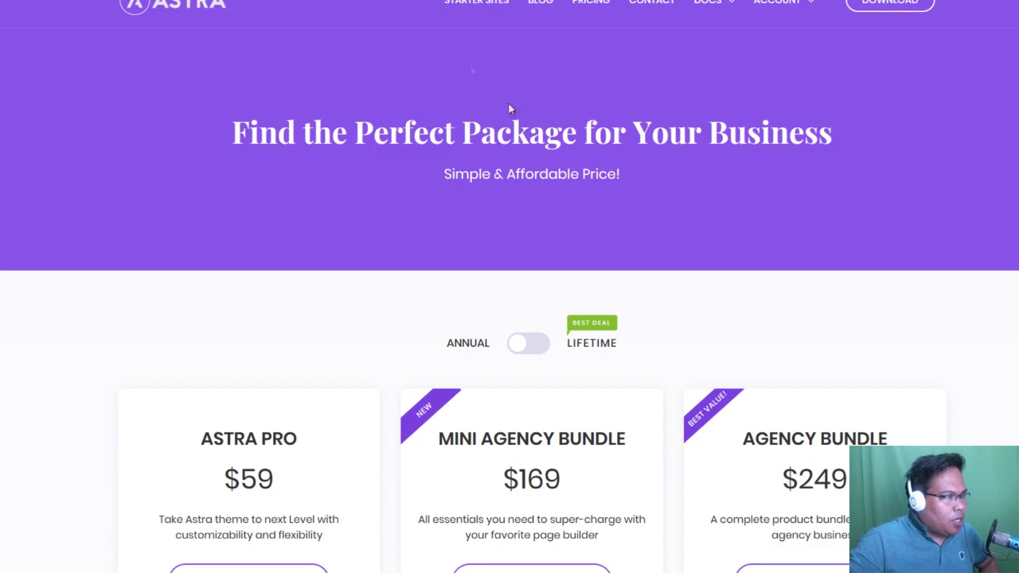
# - Close the tutorial tab, then go from the WordPress site to Appearance > Themes and Add Themes
pyautogui.hotkey('ctrl', 'w')
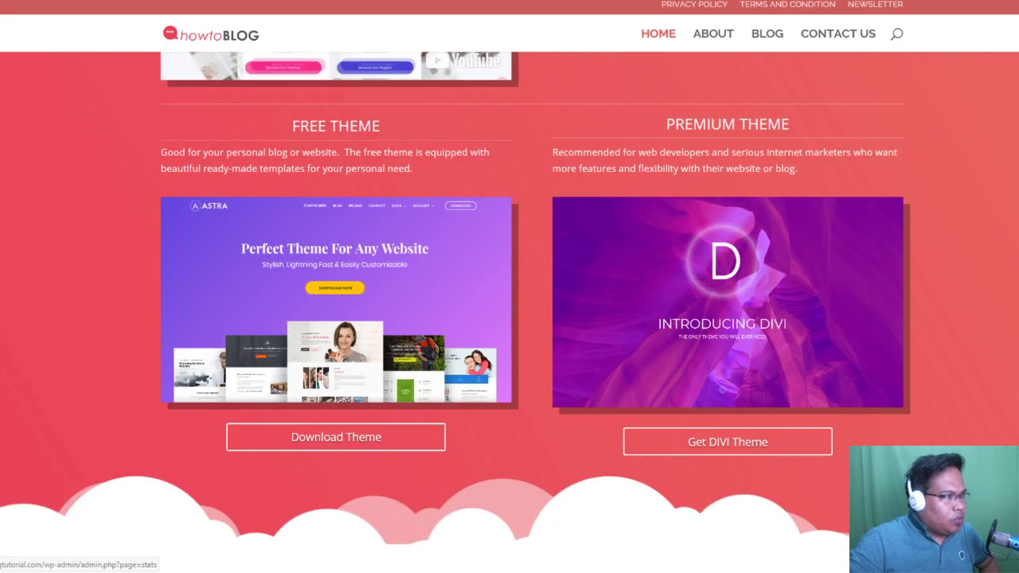
pyautogui.scroll(-5, 548, 204)
pyautogui.hotkey('ctrl', 'Tab')
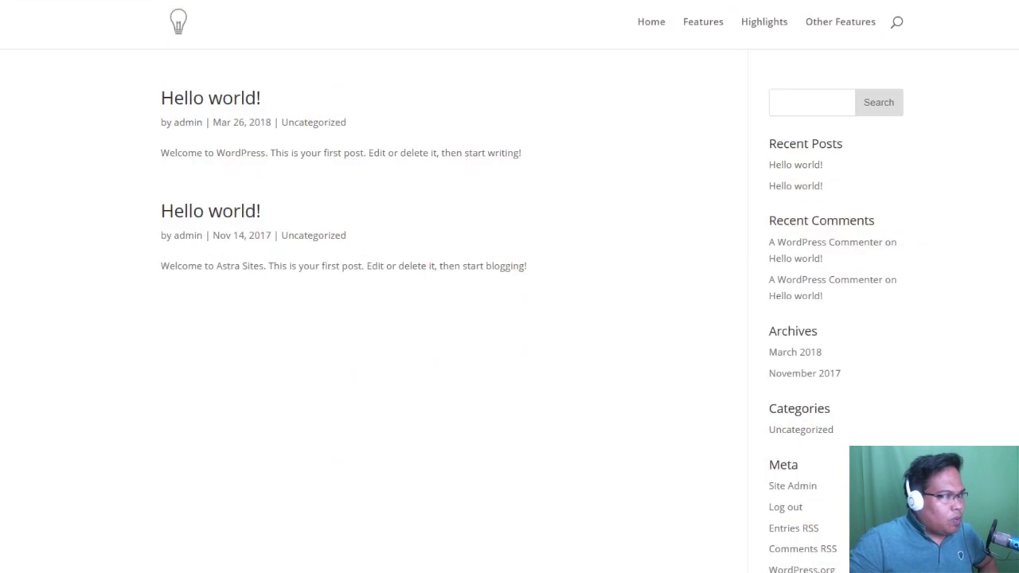
pyautogui.moveTo(8, 16)
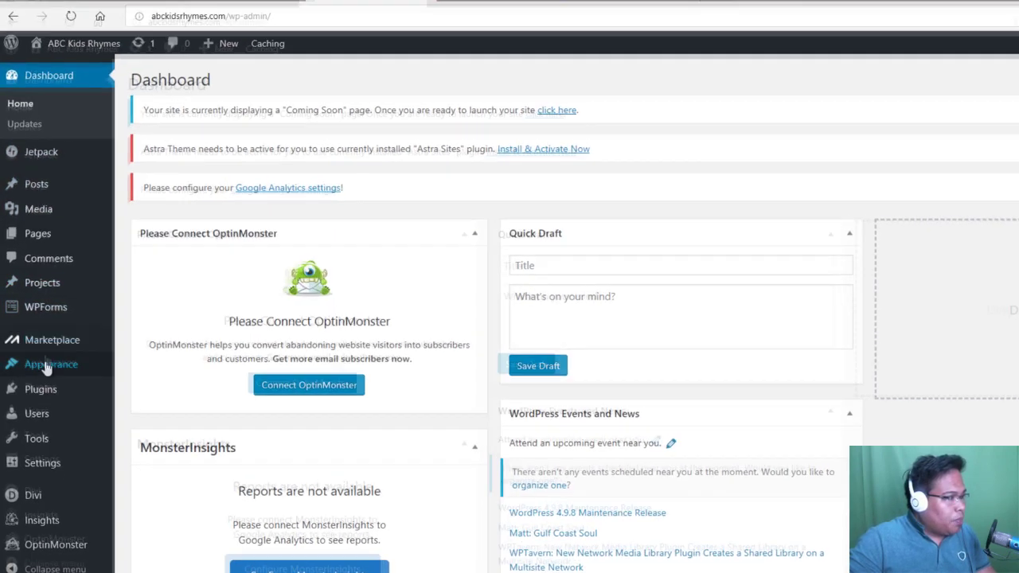
pyautogui.moveTo(47, 365)
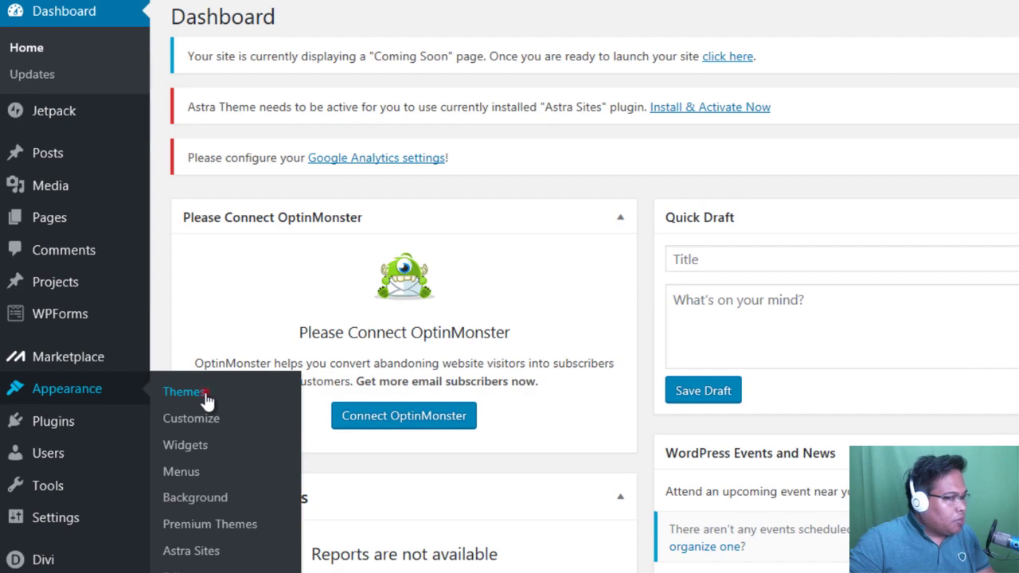
pyautogui.click(206, 396)
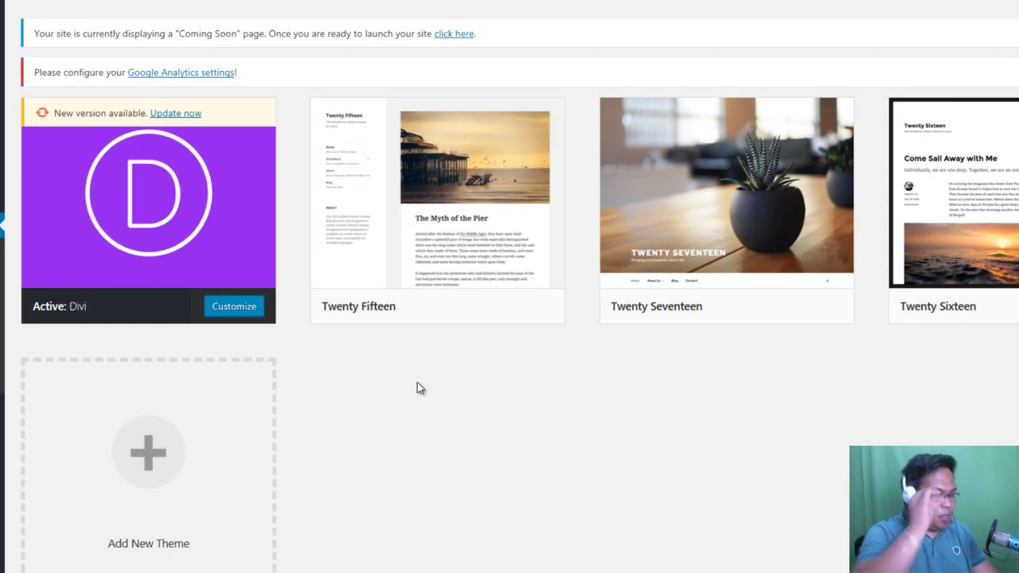
pyautogui.scroll(-1, 414, 390)
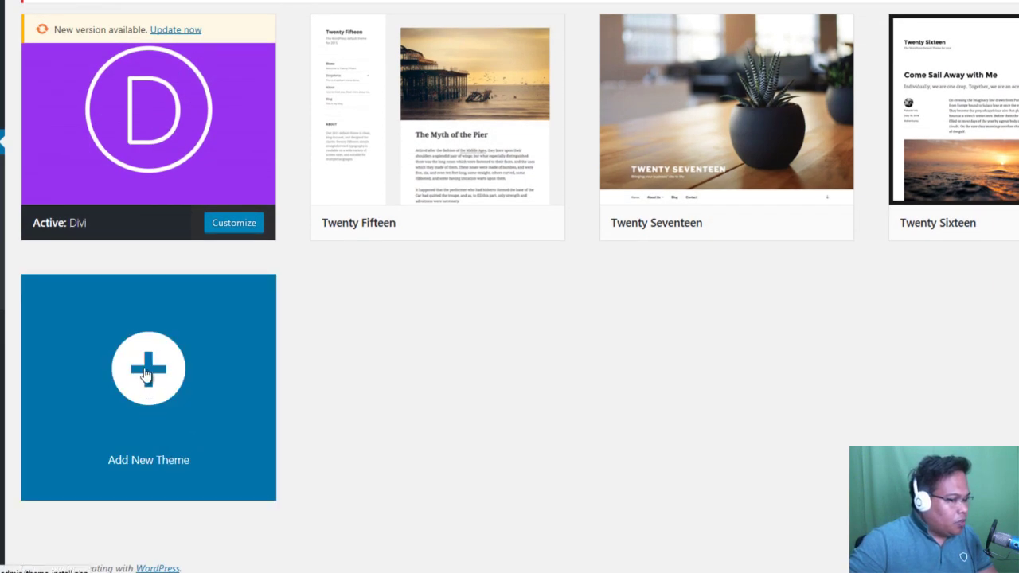
pyautogui.click(143, 370)
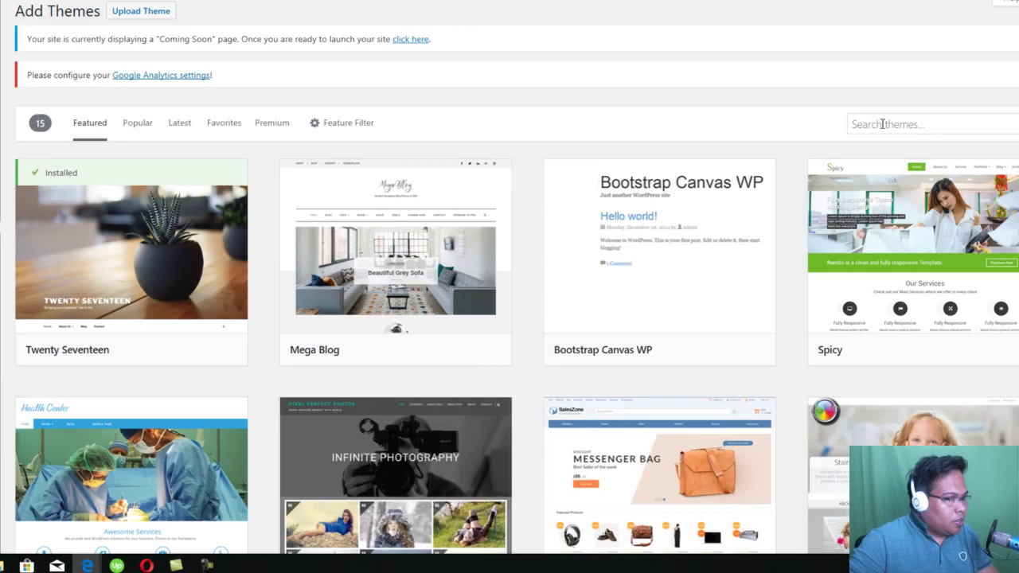
# - Search the theme directory for Astra, install and activate it, then view the site
pyautogui.click(967, 112)
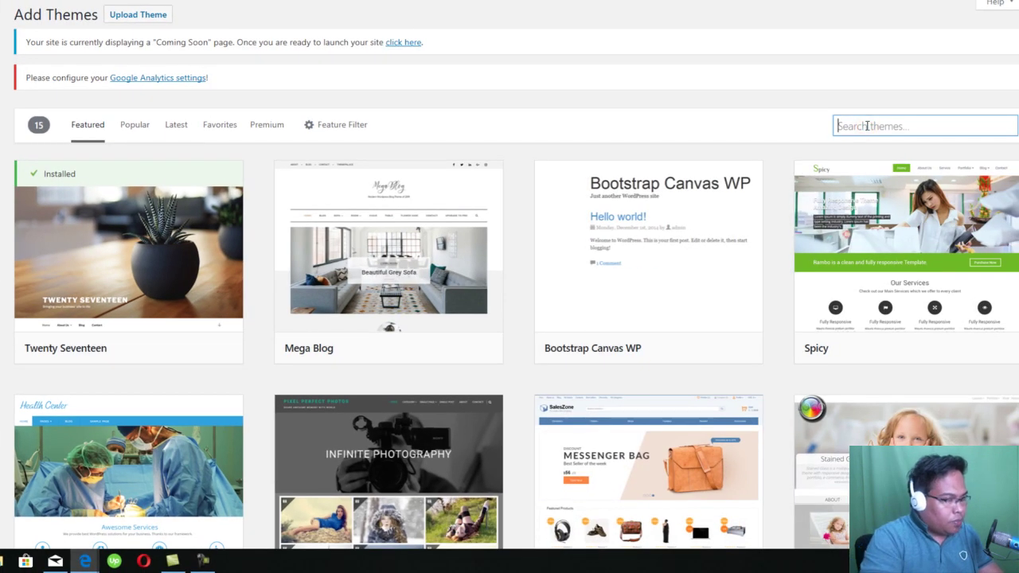
pyautogui.write('astra theme')
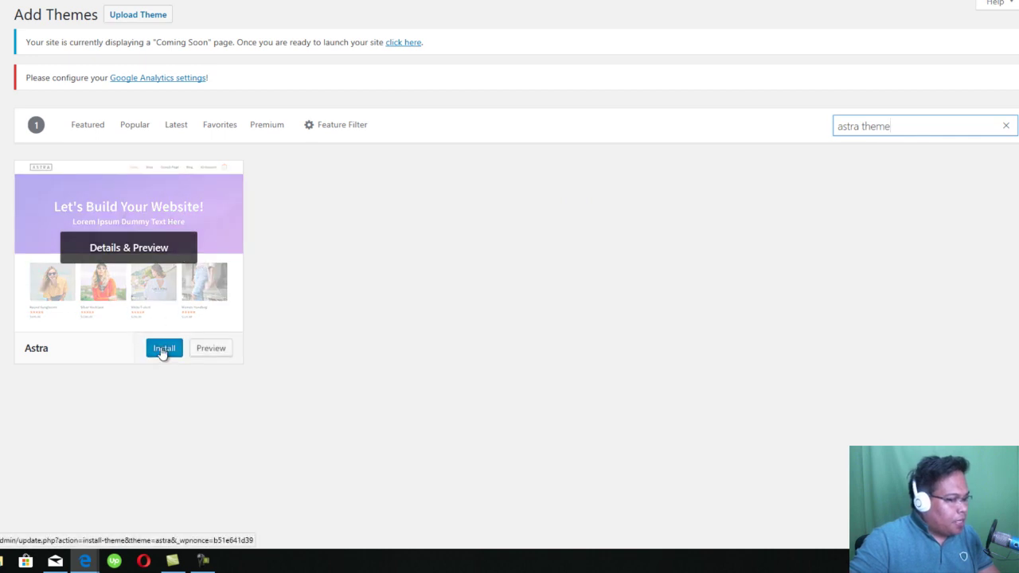
pyautogui.click(163, 351)
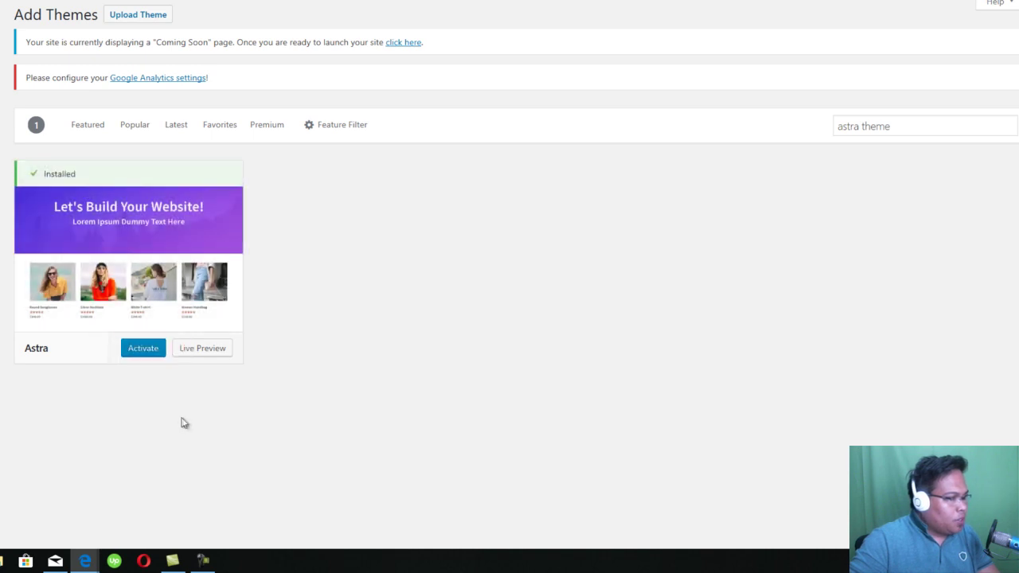
pyautogui.click(143, 350)
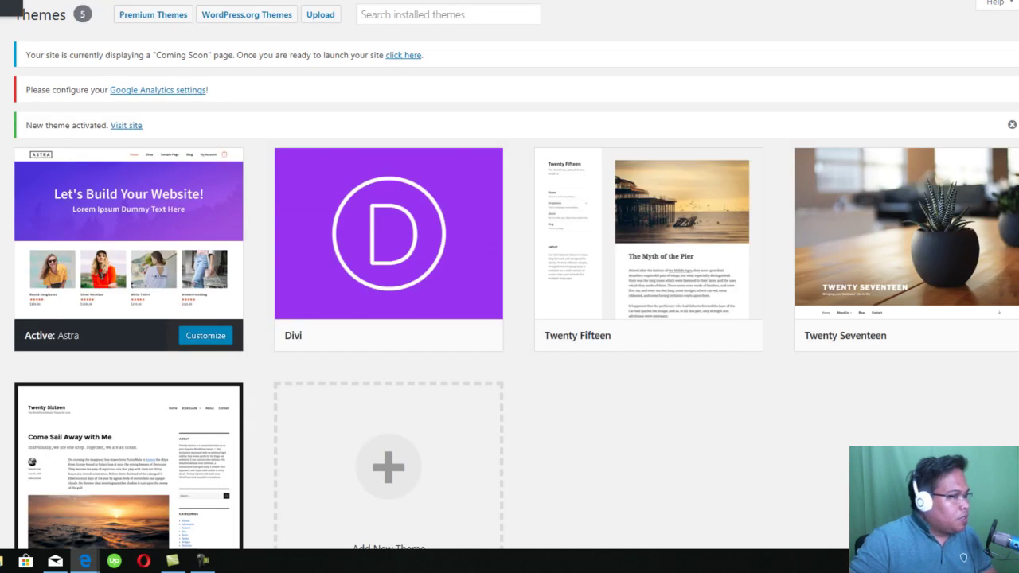
pyautogui.click(143, 7)
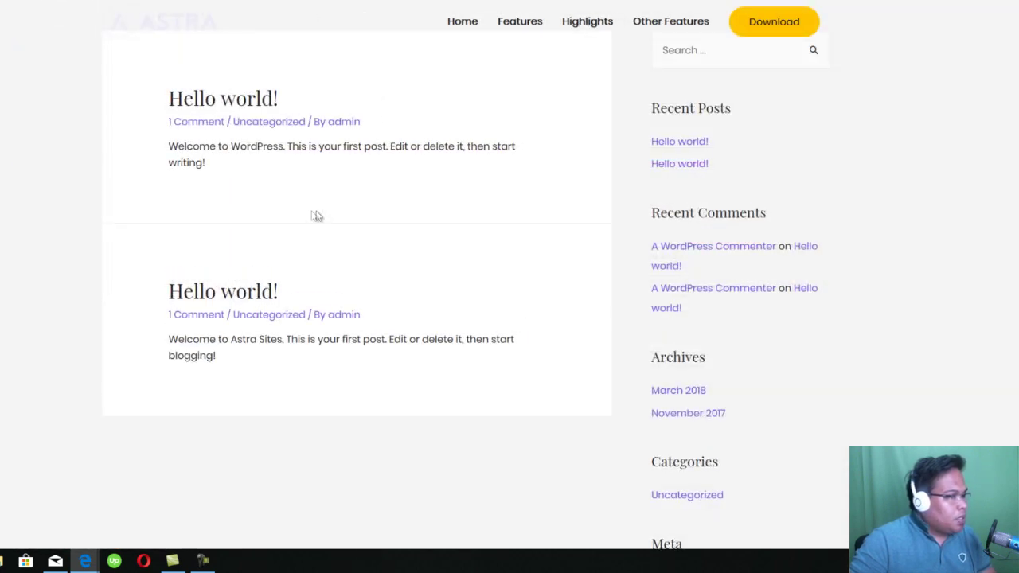
# - Go back to the admin Dashboard and open Plugins > Add New
pyautogui.scroll(-3, 356, 209)
pyautogui.scroll(3, 481, 311)
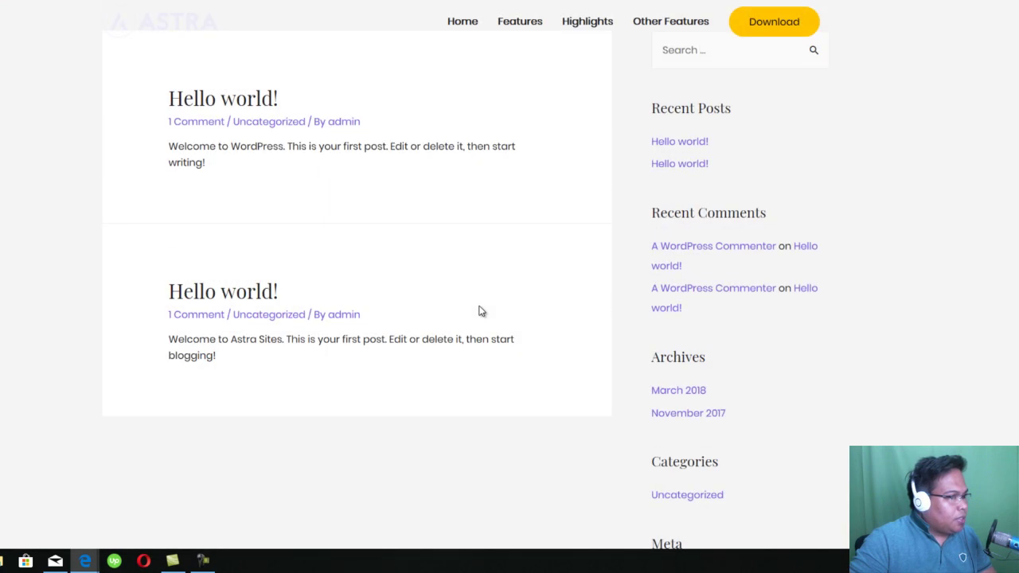
pyautogui.moveTo(70, 71)
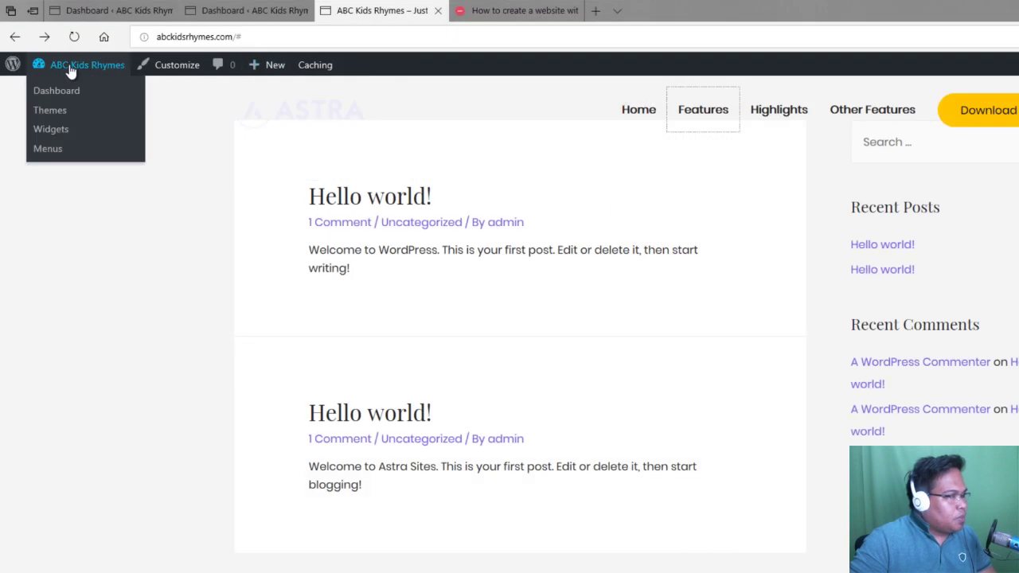
pyautogui.click(58, 91)
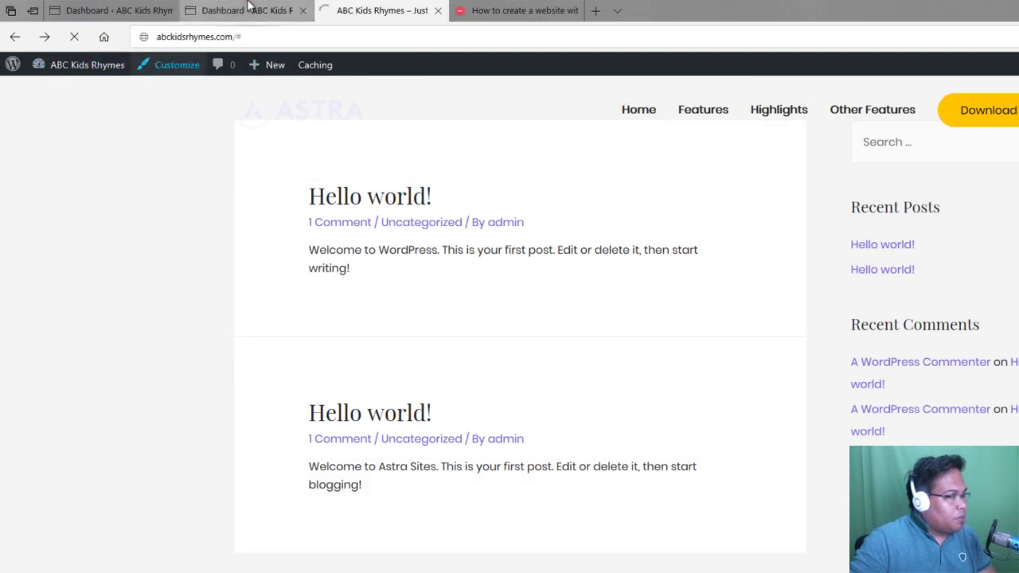
pyautogui.click(247, 11)
pyautogui.click(327, 10)
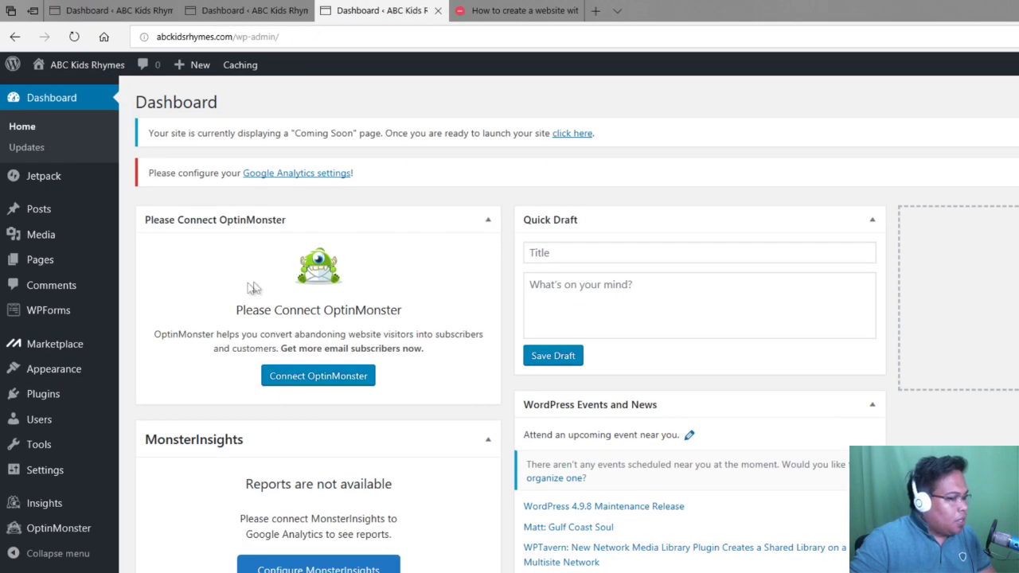
pyautogui.moveTo(59, 404)
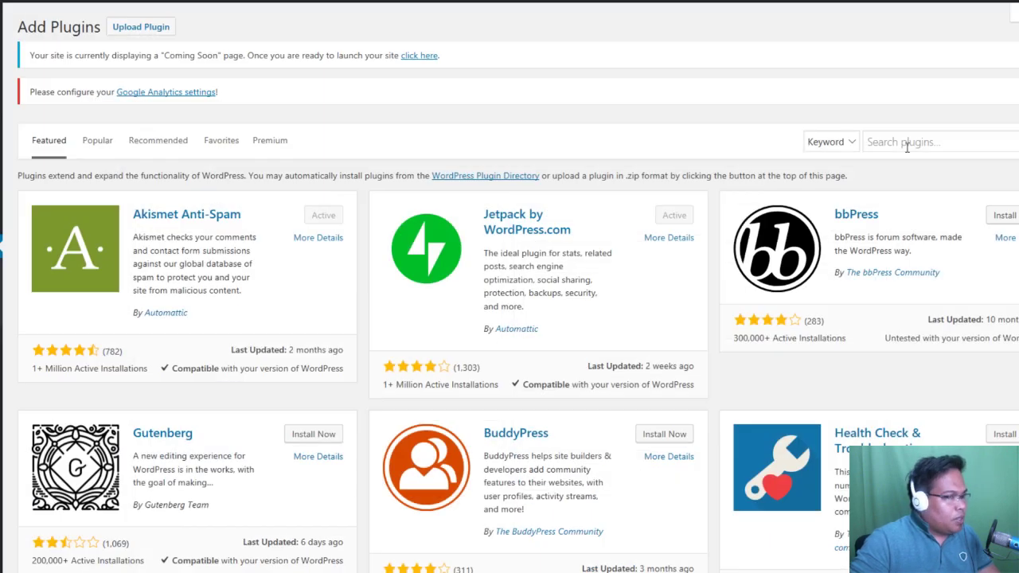
pyautogui.click(908, 141)
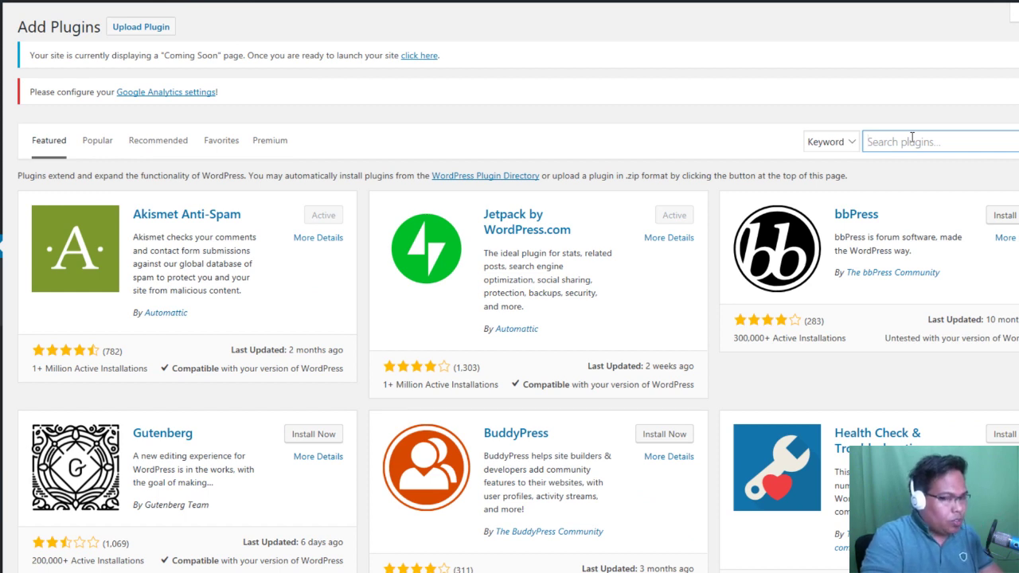
# - Search for 'astra starter sites', then install and activate the Astra Starter Sites plugin
pyautogui.write('astra starte')
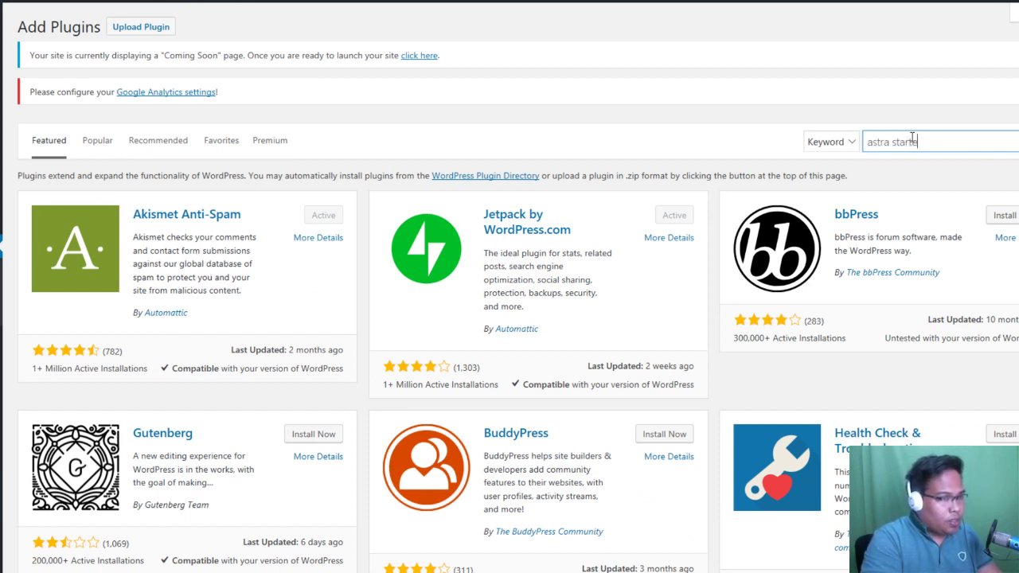
pyautogui.write('r sites')
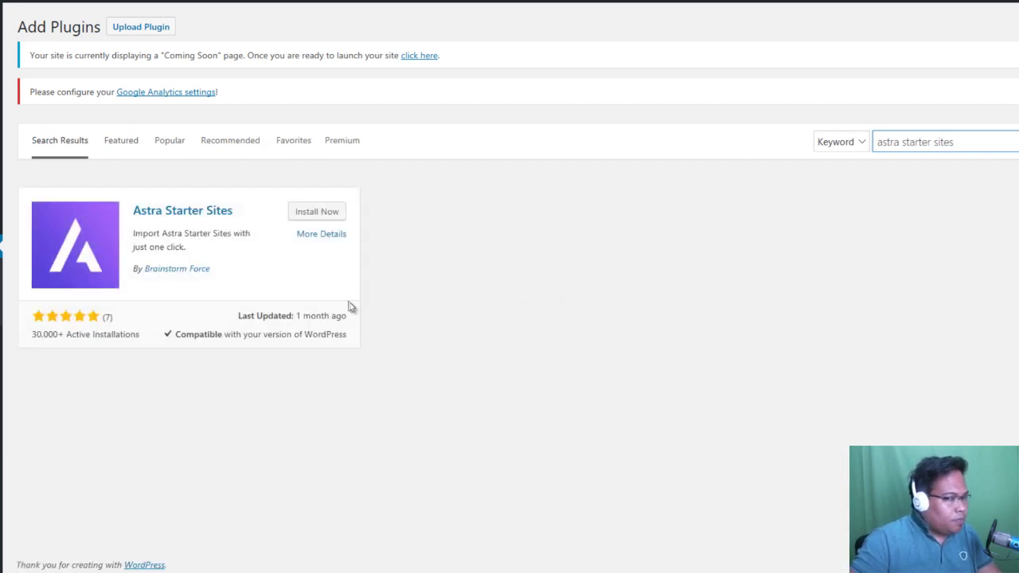
pyautogui.click(314, 212)
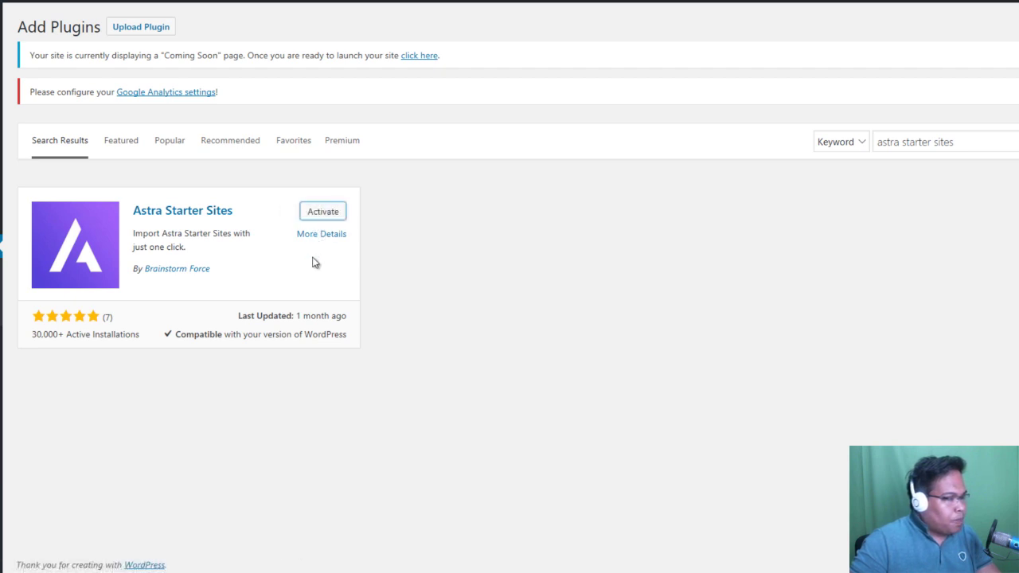
pyautogui.click(323, 212)
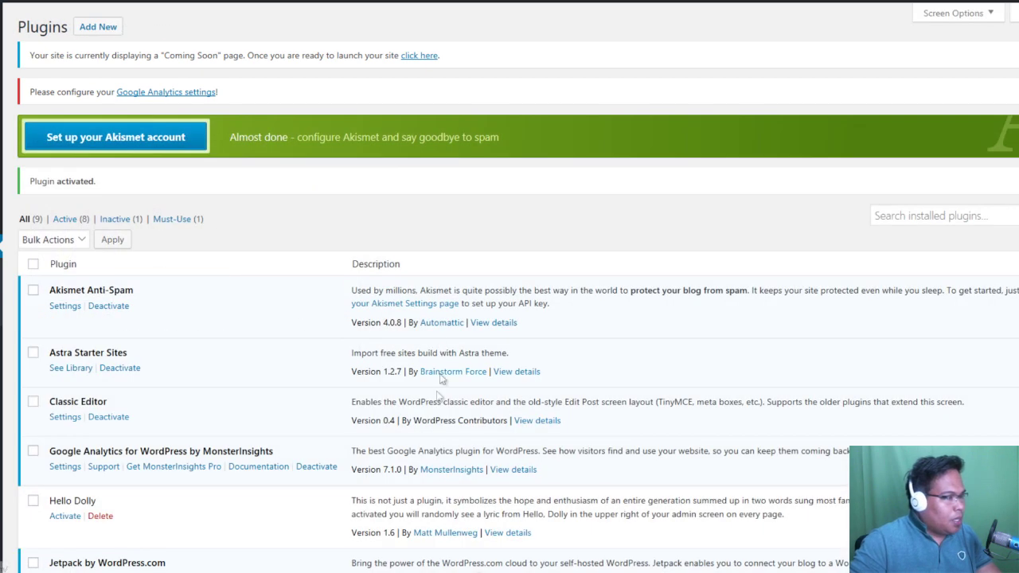
pyautogui.click(910, 215)
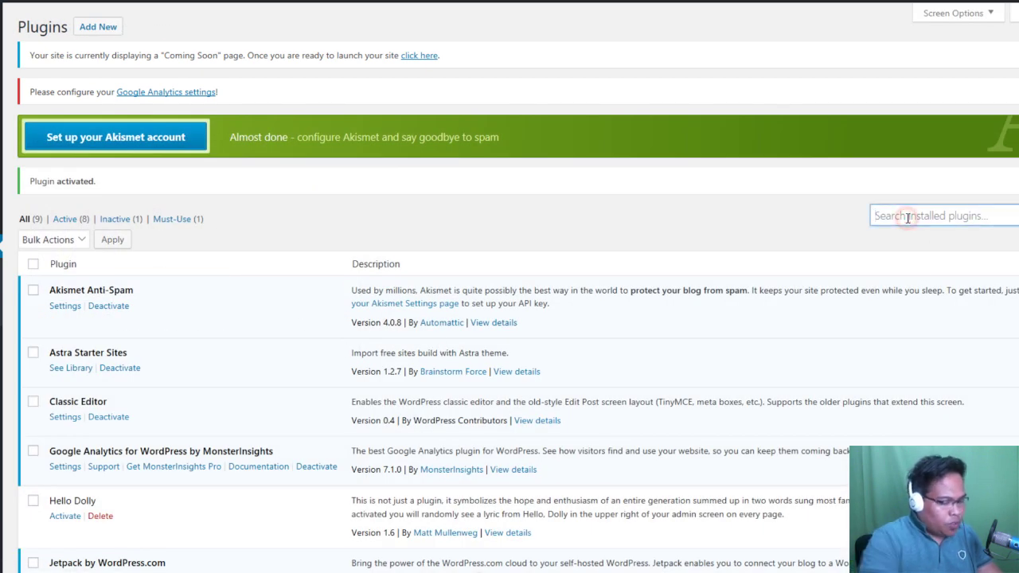
# - Search installed plugins for 'elementor', then find Elementor Page Builder in the directory and install it
pyautogui.write('elementor')
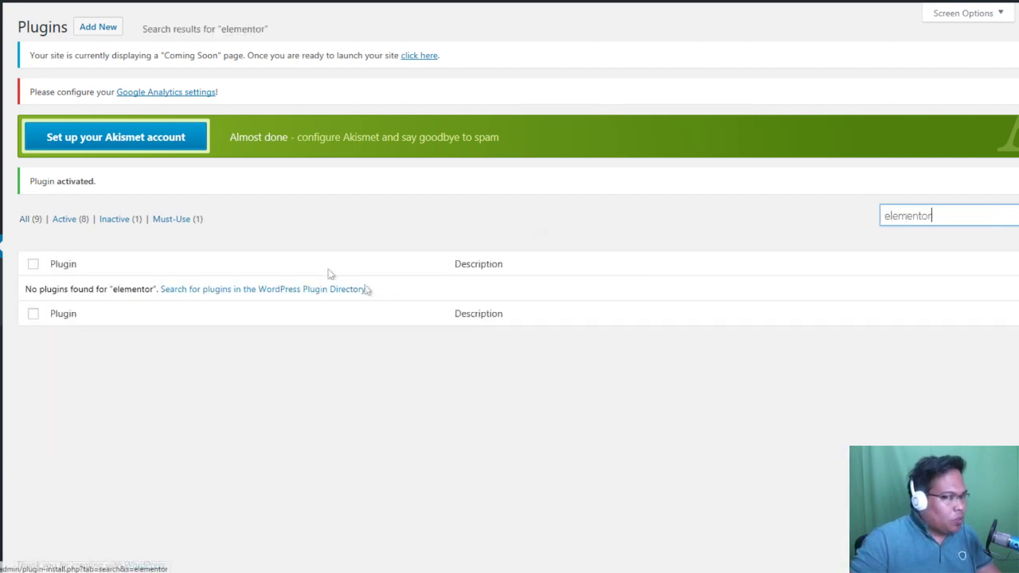
pyautogui.click(211, 390)
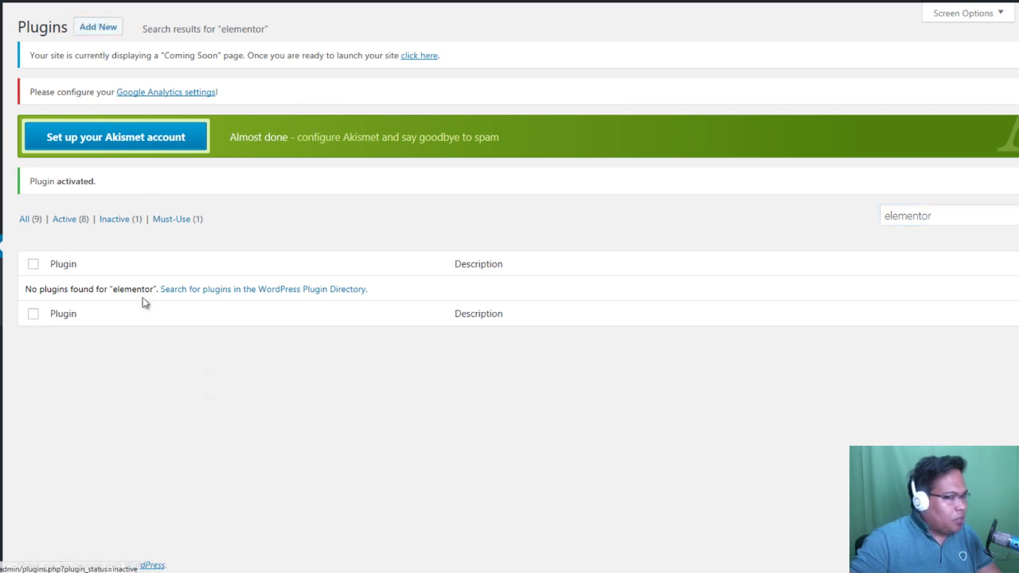
pyautogui.click(133, 389)
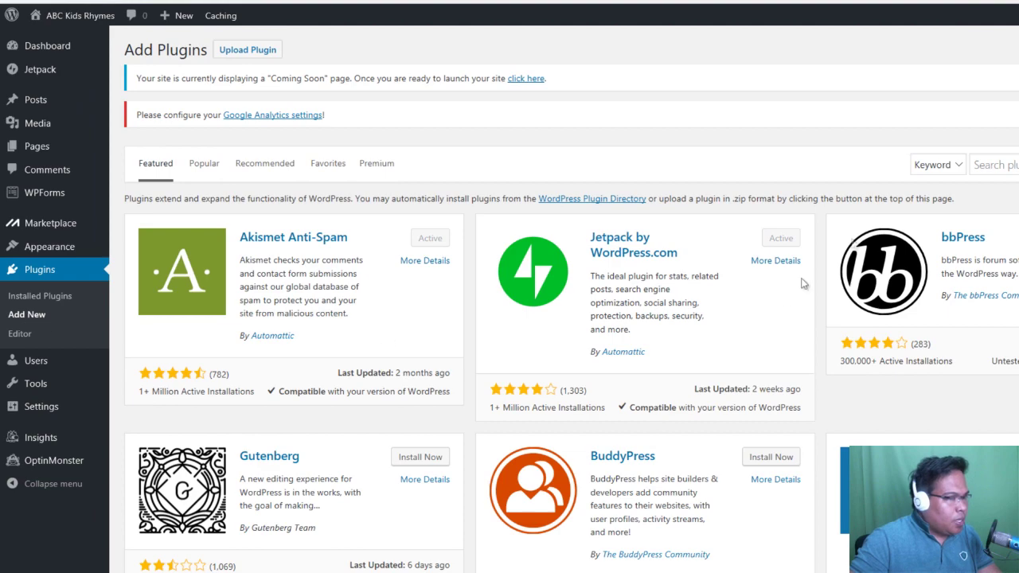
pyautogui.click(1000, 164)
pyautogui.write('eleme')
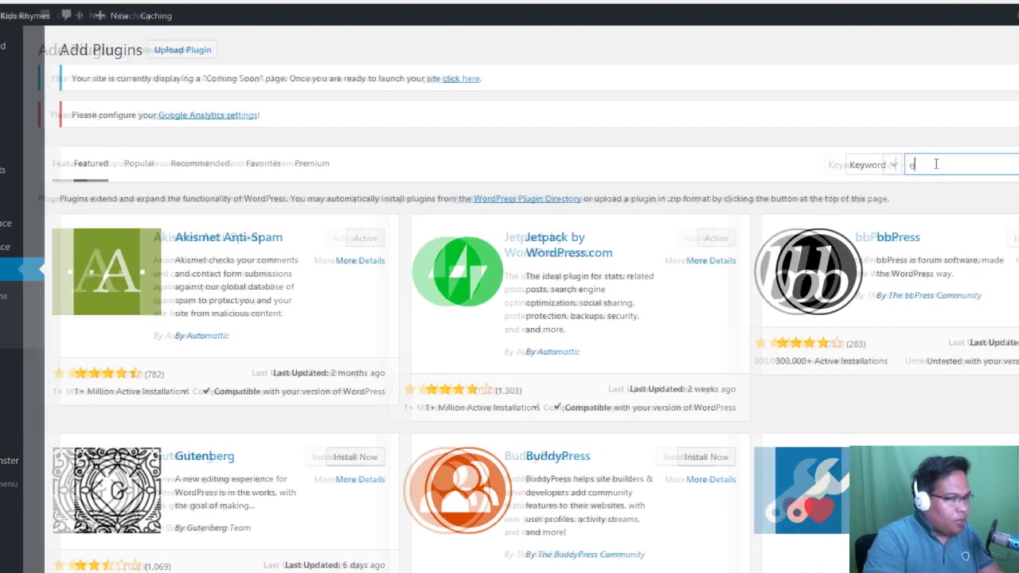
pyautogui.write('ntor')
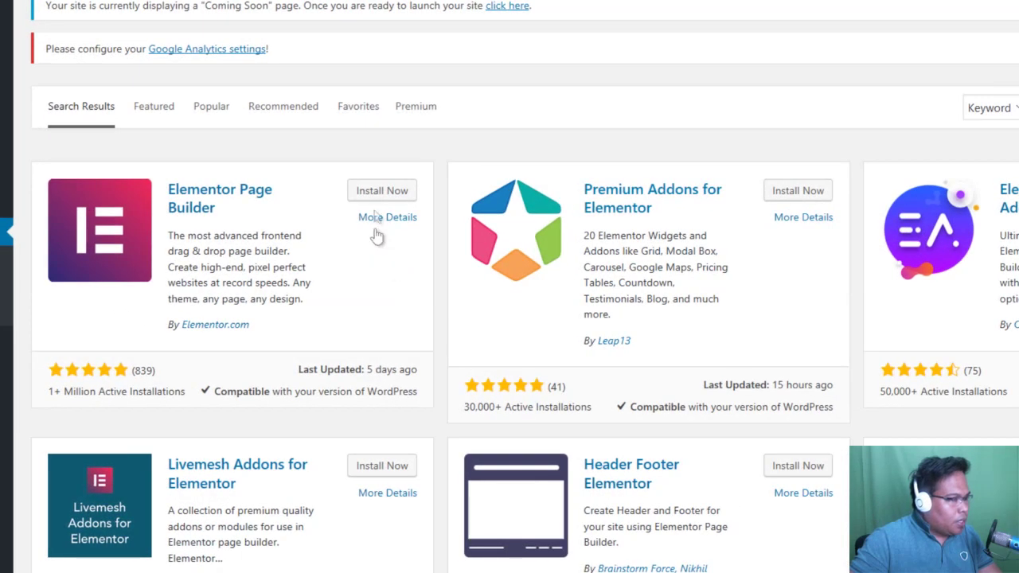
pyautogui.click(374, 192)
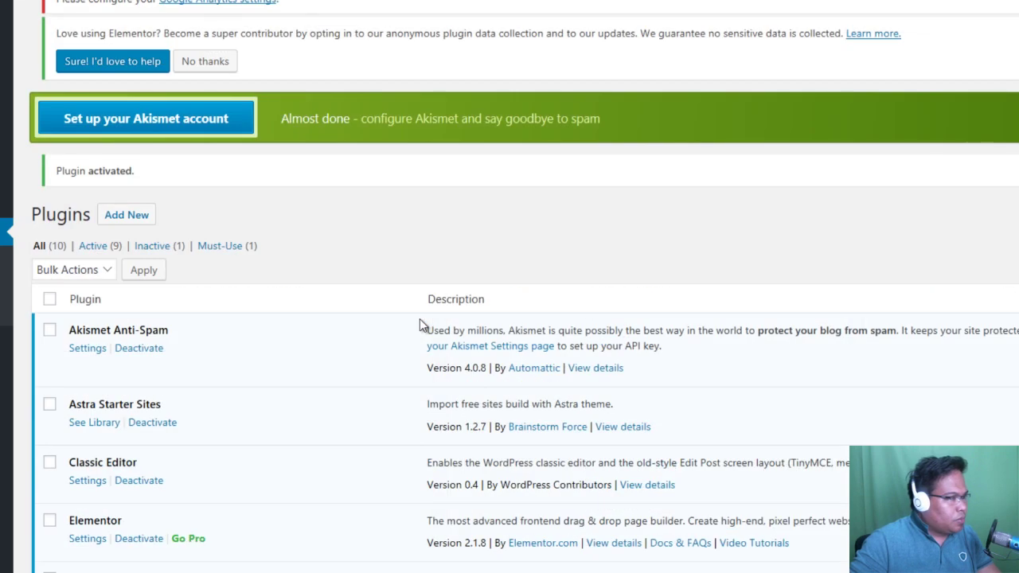
# - Scroll the plugins list to confirm Elementor, Astra Starter Sites and Classic Editor are active
pyautogui.scroll(-5, 351, 280)
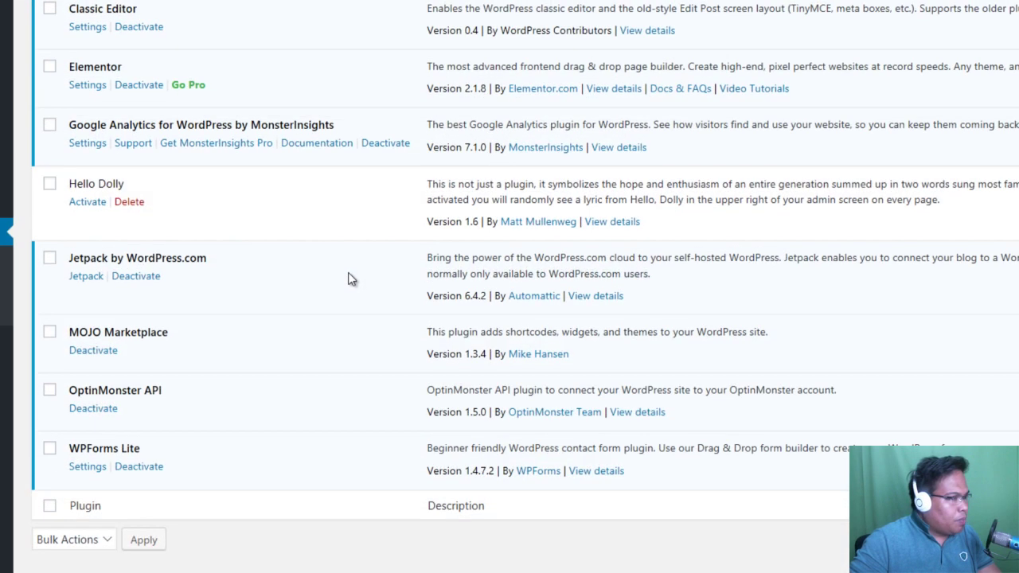
pyautogui.scroll(3, 348, 278)
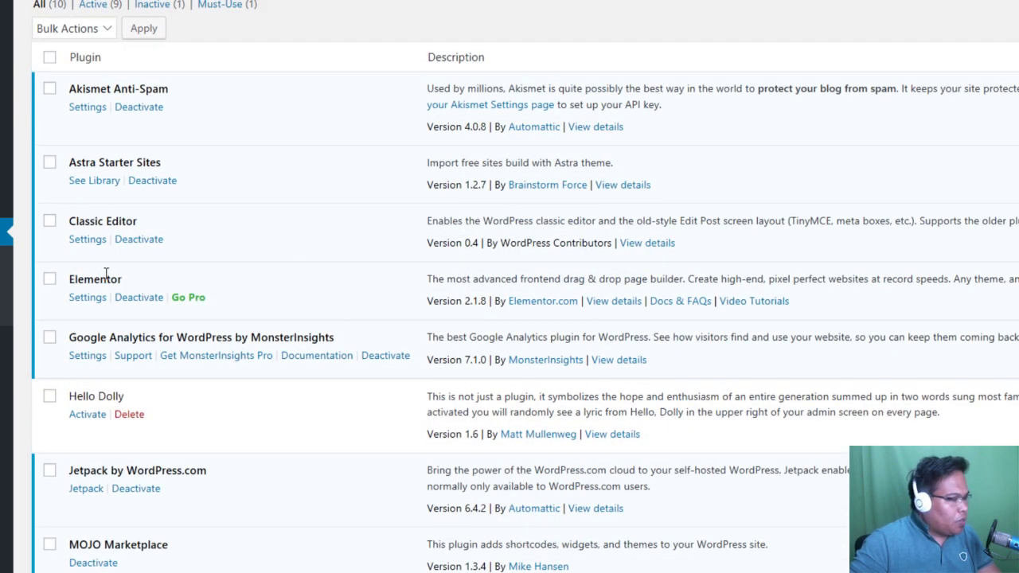
pyautogui.scroll(-3, 106, 273)
pyautogui.scroll(2, 183, 428)
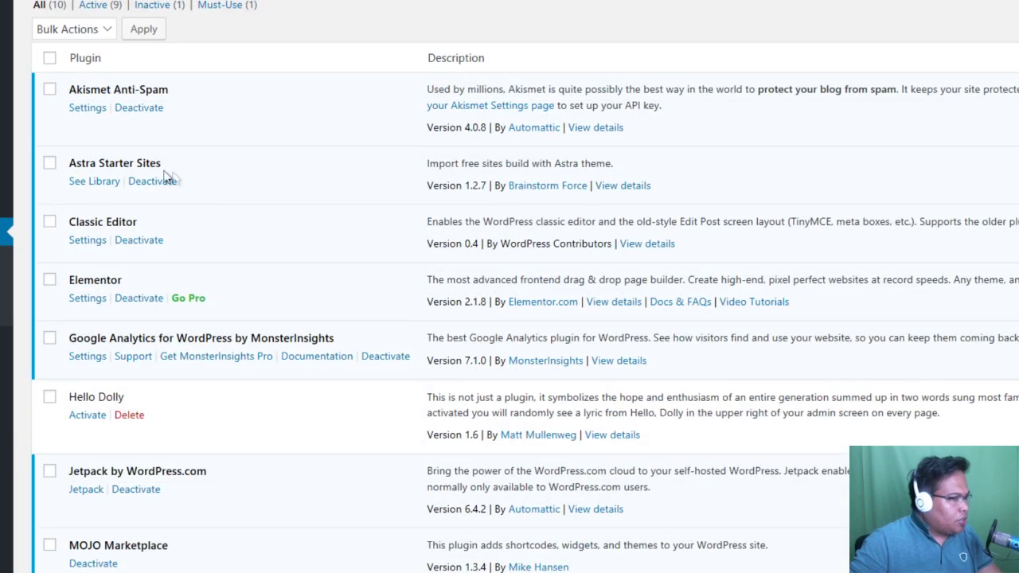
# - Filter the Astra Sites library to free Elementor templates and open the Coach template preview
pyautogui.click(97, 185)
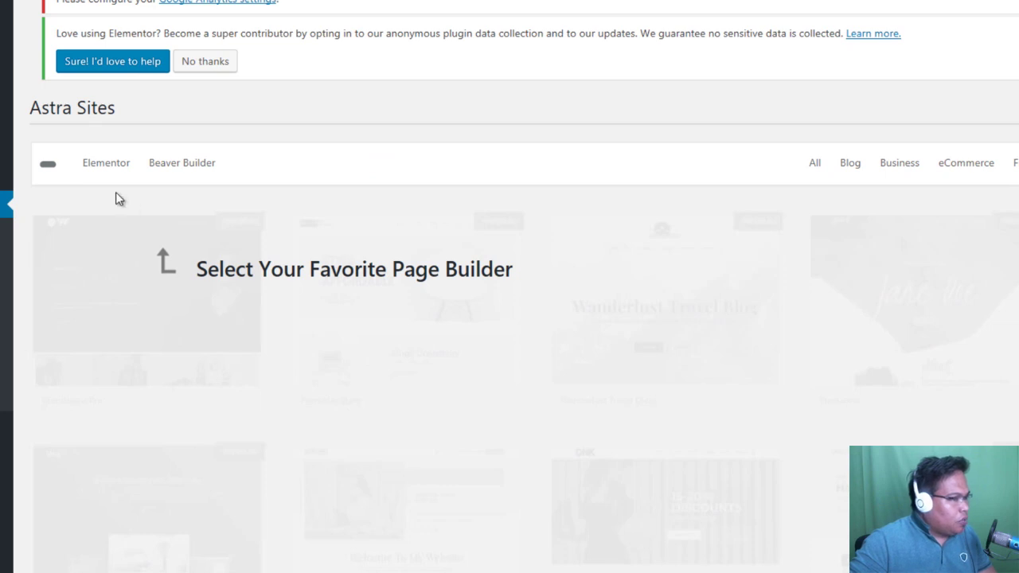
pyautogui.click(104, 163)
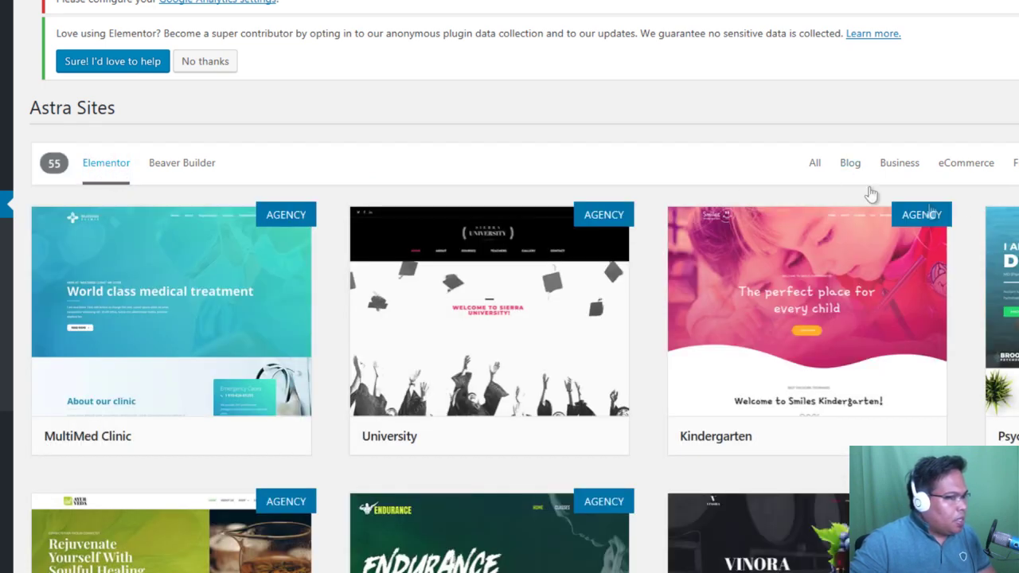
pyautogui.scroll(-1, 908, 211)
pyautogui.scroll(-5, 858, 330)
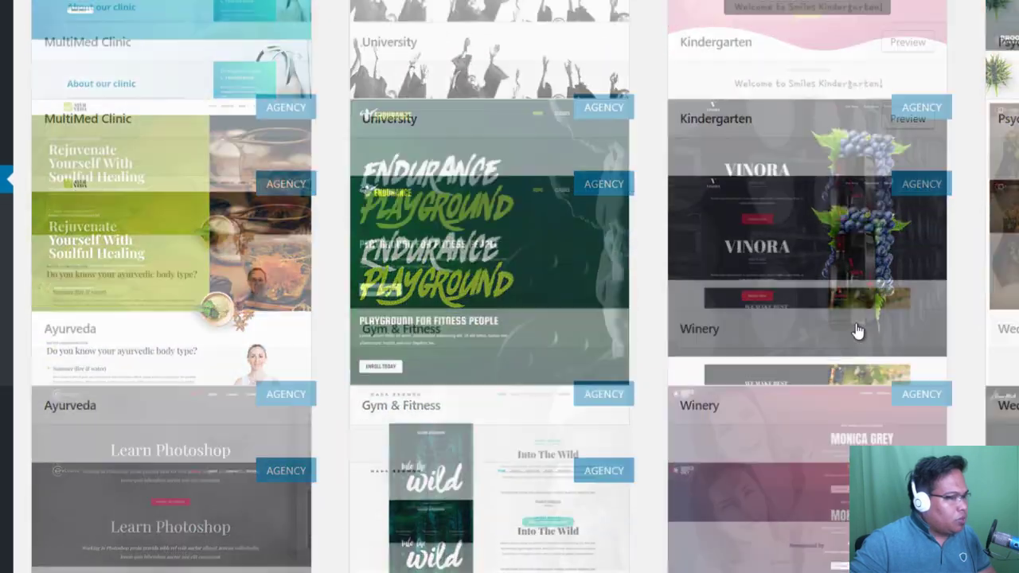
pyautogui.scroll(5, 849, 332)
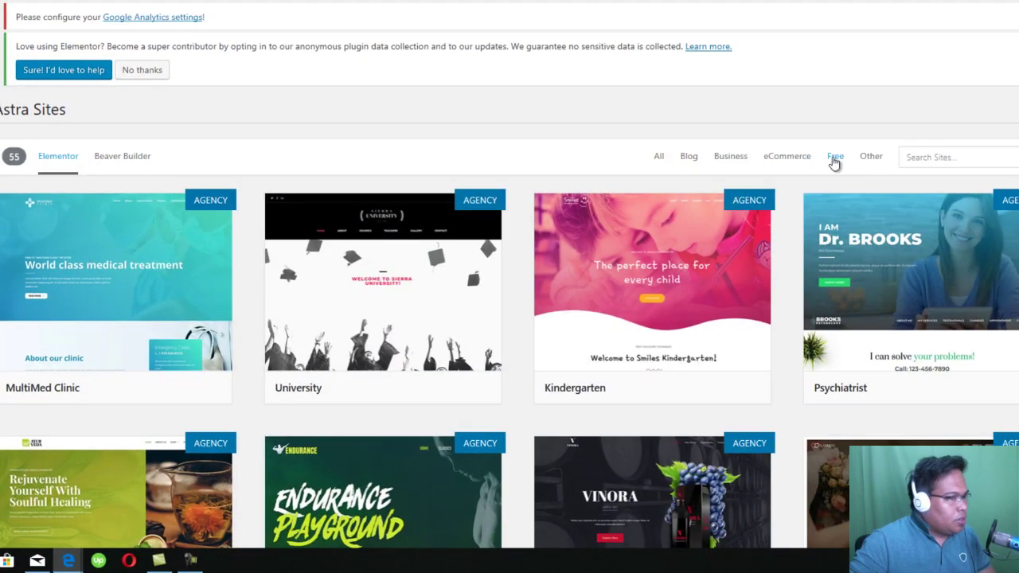
pyautogui.click(835, 159)
pyautogui.scroll(-6, 521, 301)
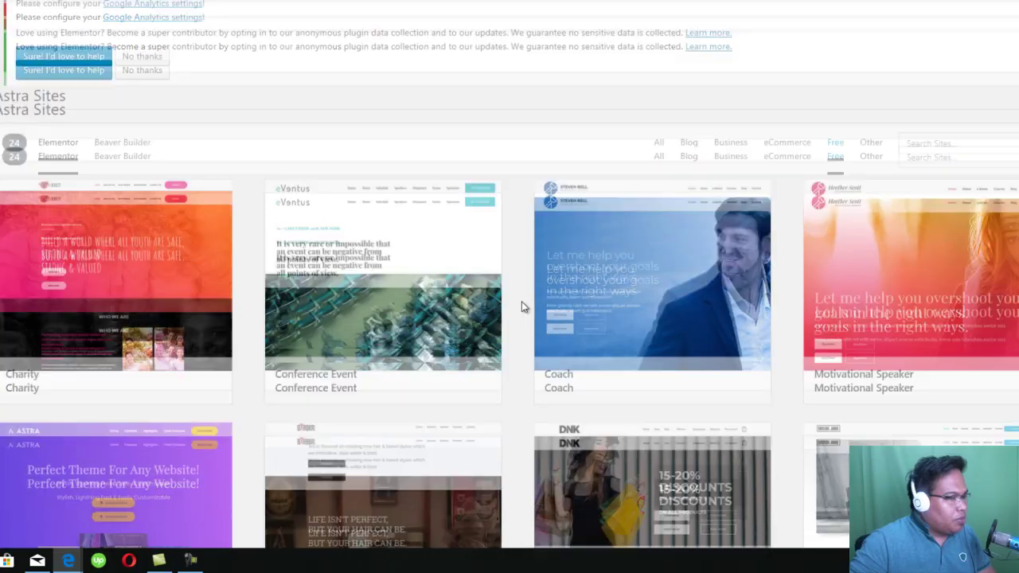
pyautogui.scroll(4, 518, 327)
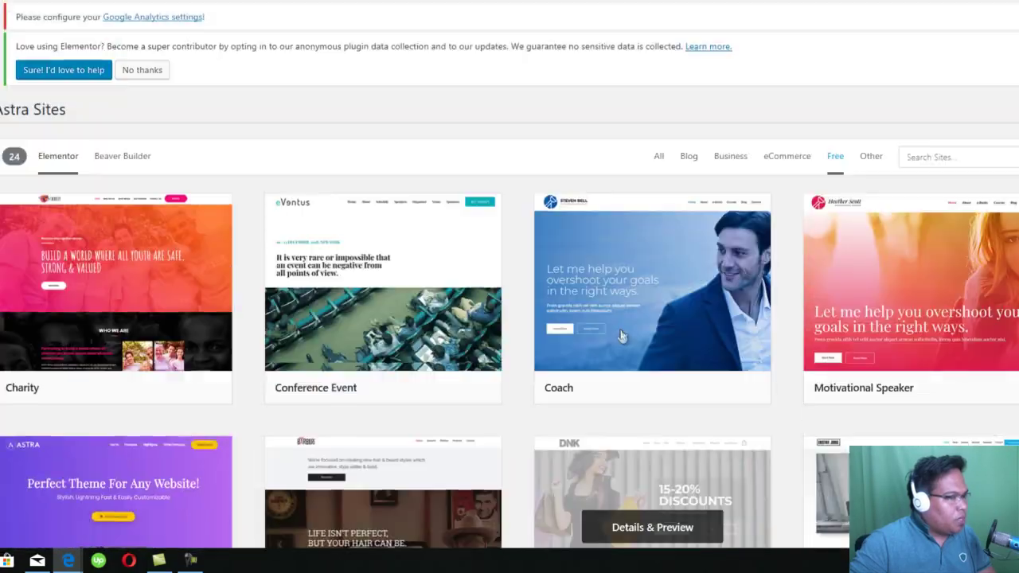
pyautogui.scroll(-5, 621, 336)
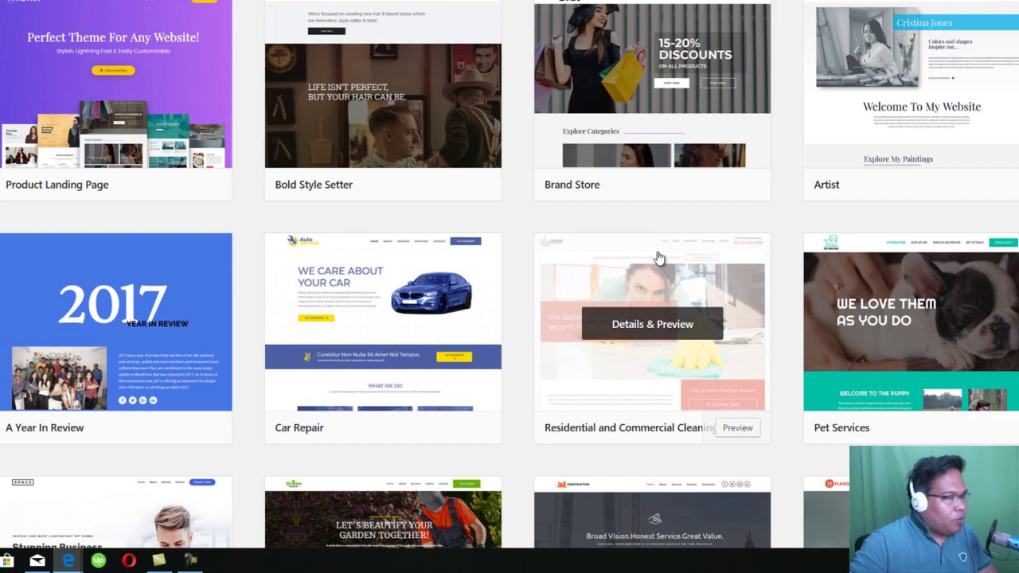
pyautogui.scroll(5, 659, 257)
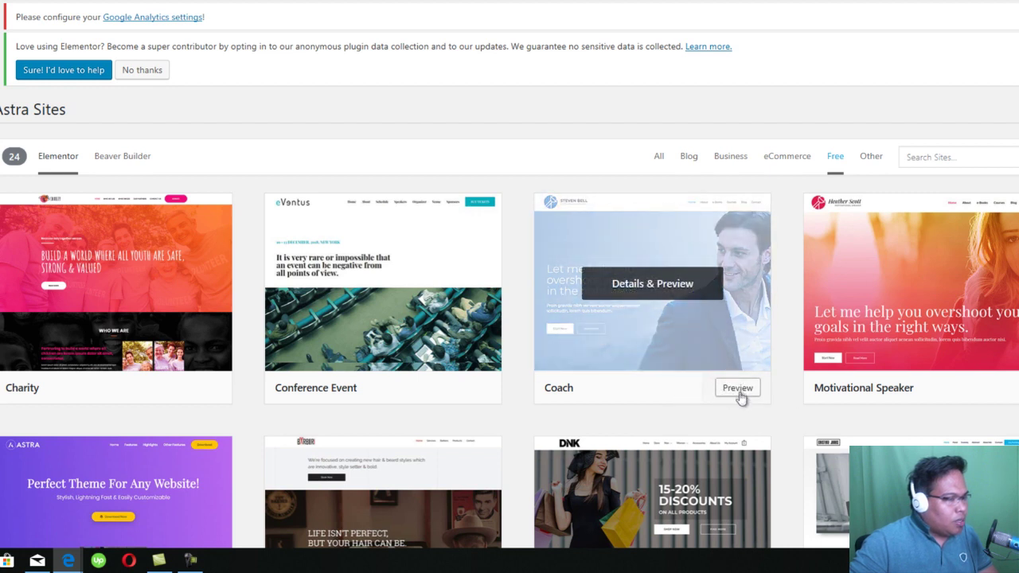
pyautogui.click(649, 325)
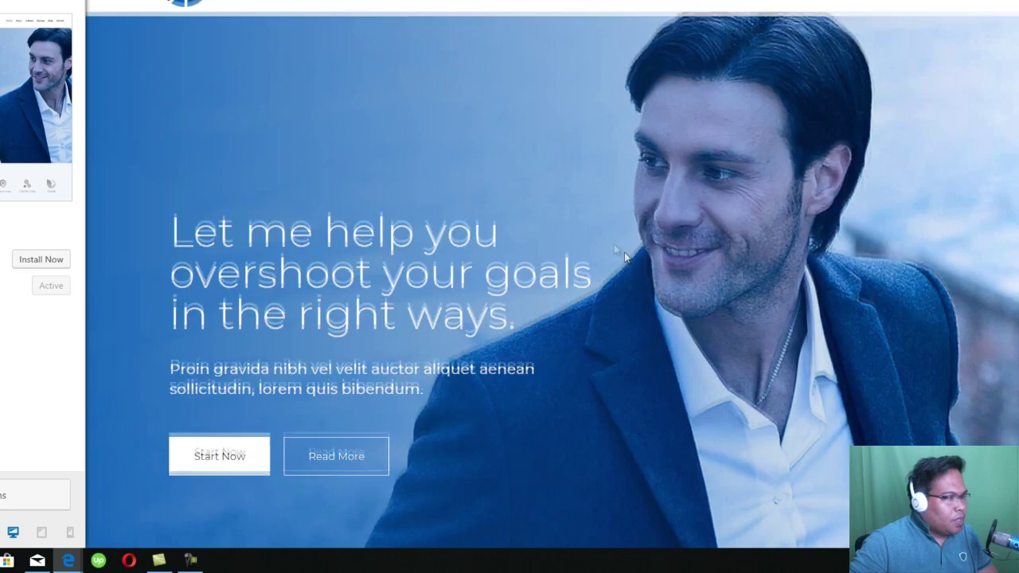
# - Install Contact Form 7 for Coach and start the import, reaching the overwrite warning
pyautogui.scroll(-5, 574, 292)
pyautogui.scroll(-15, 572, 292)
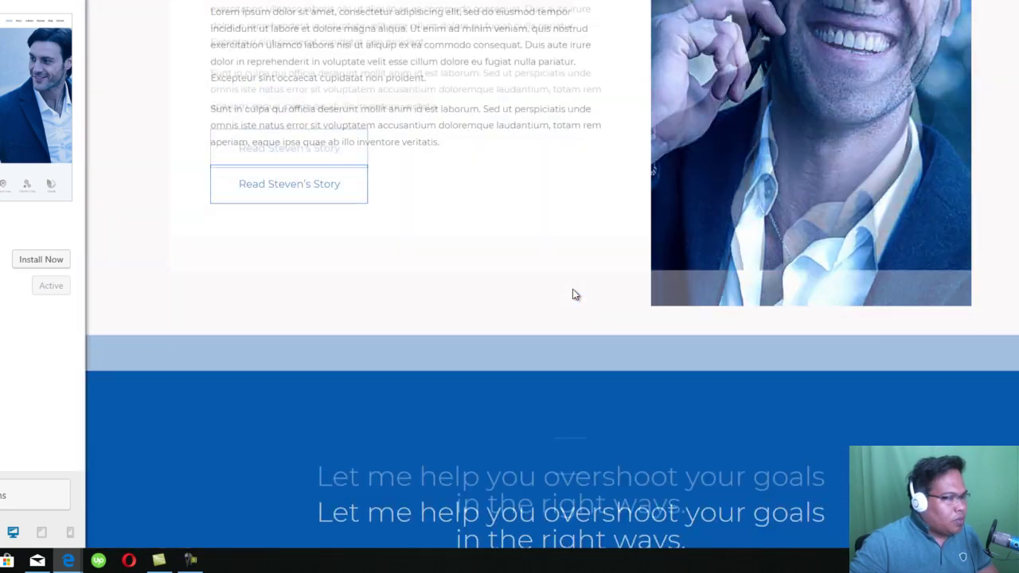
pyautogui.scroll(20, 577, 313)
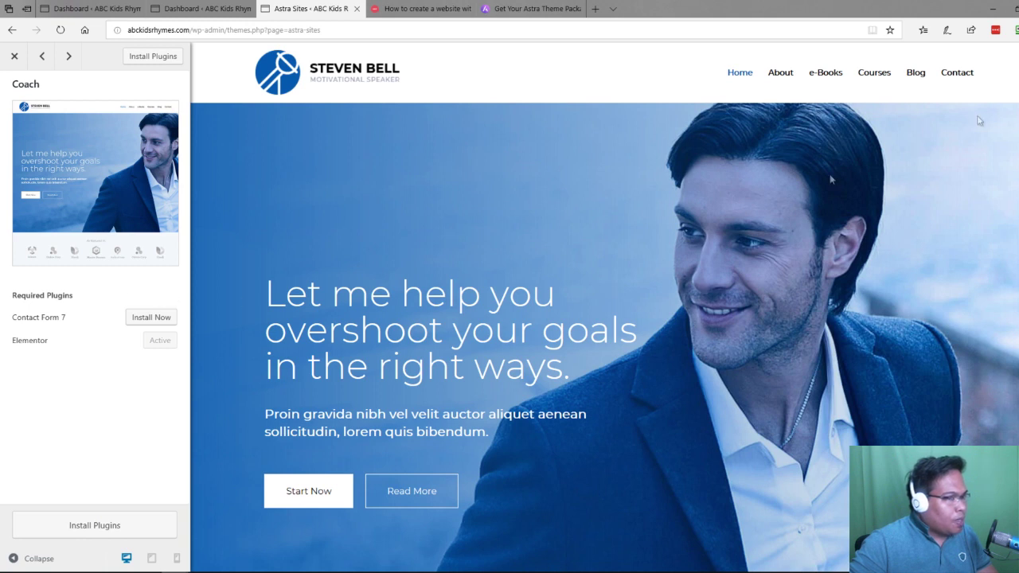
pyautogui.click(156, 320)
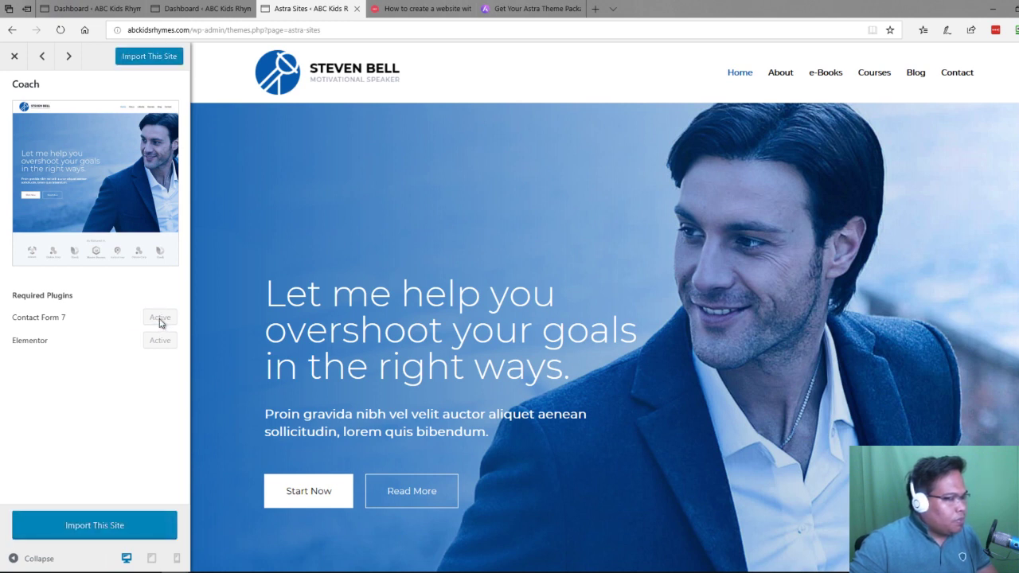
pyautogui.click(107, 531)
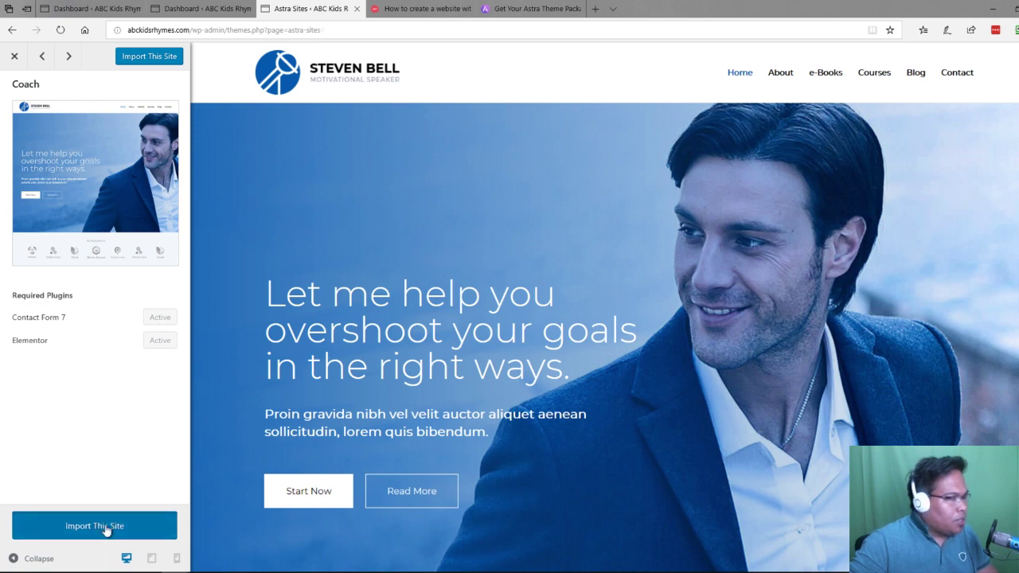
pyautogui.click(119, 531)
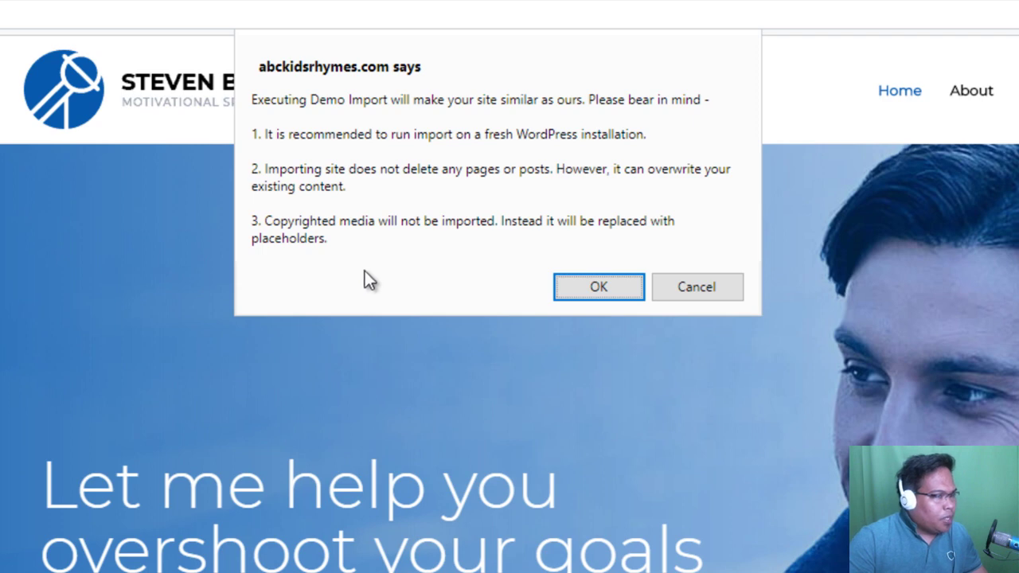
# - Confirm the Coach demo import and view the finished coaching homepage
pyautogui.click(603, 288)
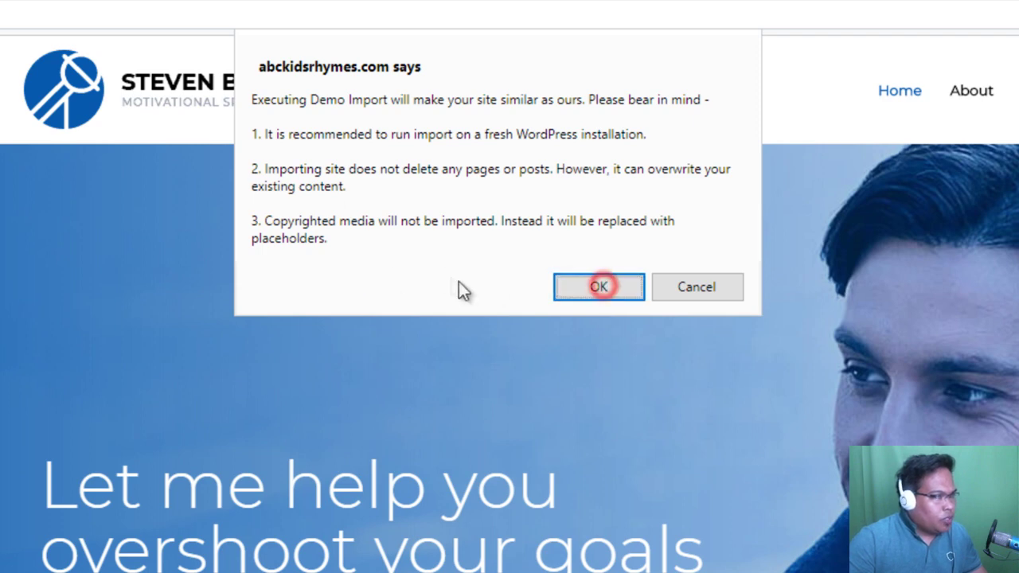
pyautogui.click(591, 291)
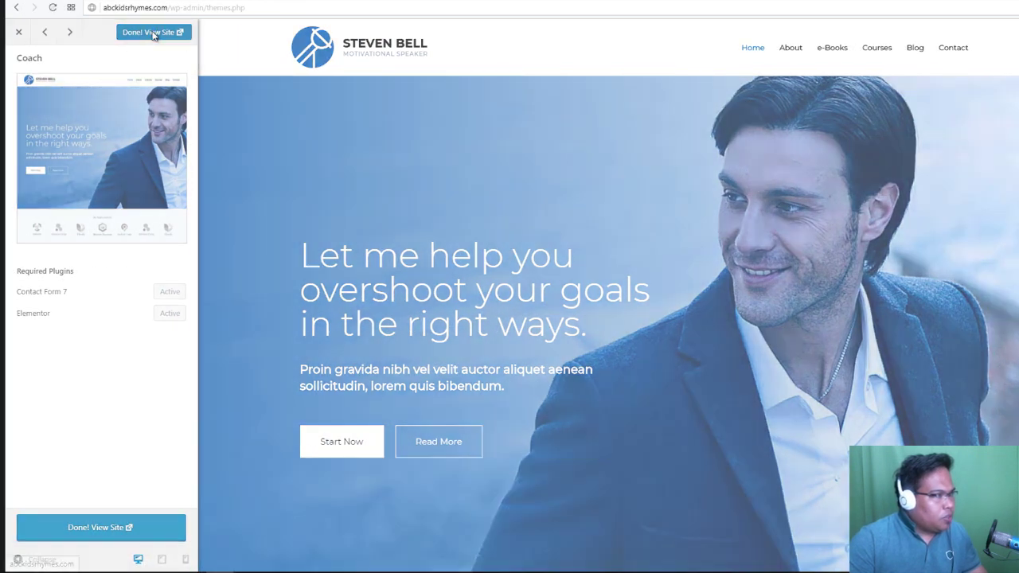
pyautogui.click(154, 33)
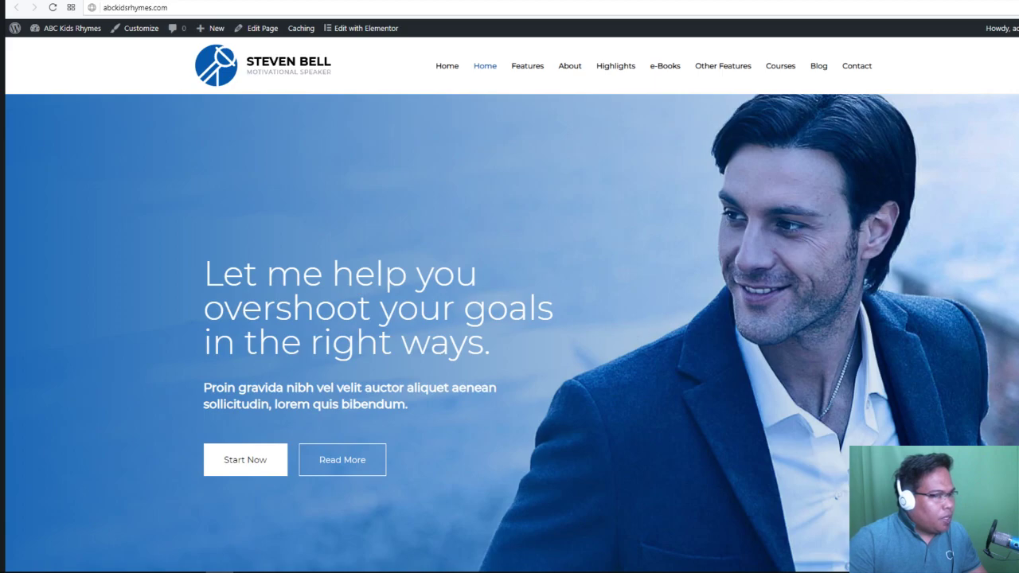
# - Scroll down through the imported Coach homepage and back up to the top
pyautogui.scroll(-20, 510, 305)
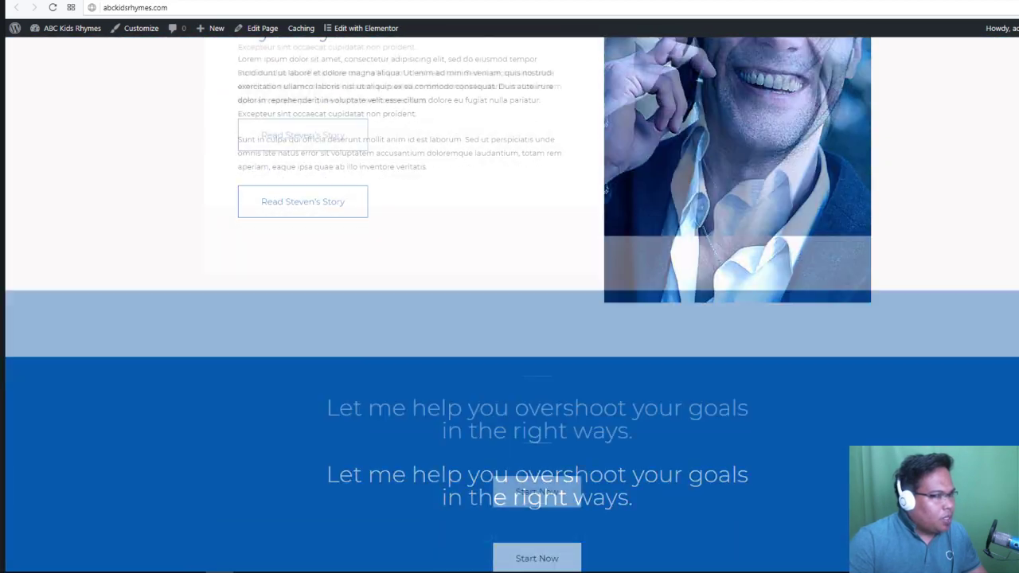
pyautogui.scroll(20, 510, 305)
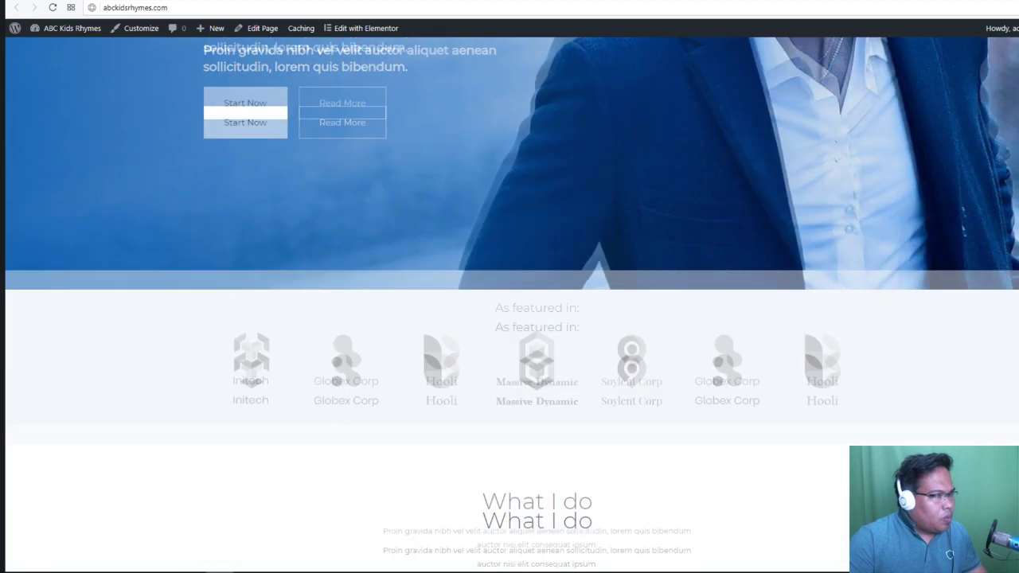
pyautogui.scroll(2, 510, 305)
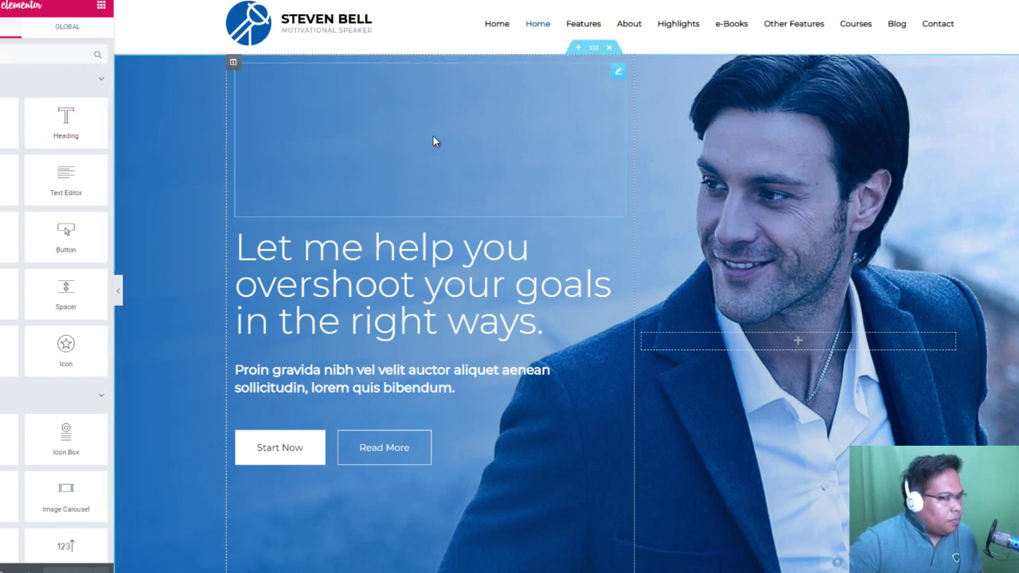
# - Select the Coach hero section and open its Edit Section layout settings
pyautogui.scroll(-1, 433, 137)
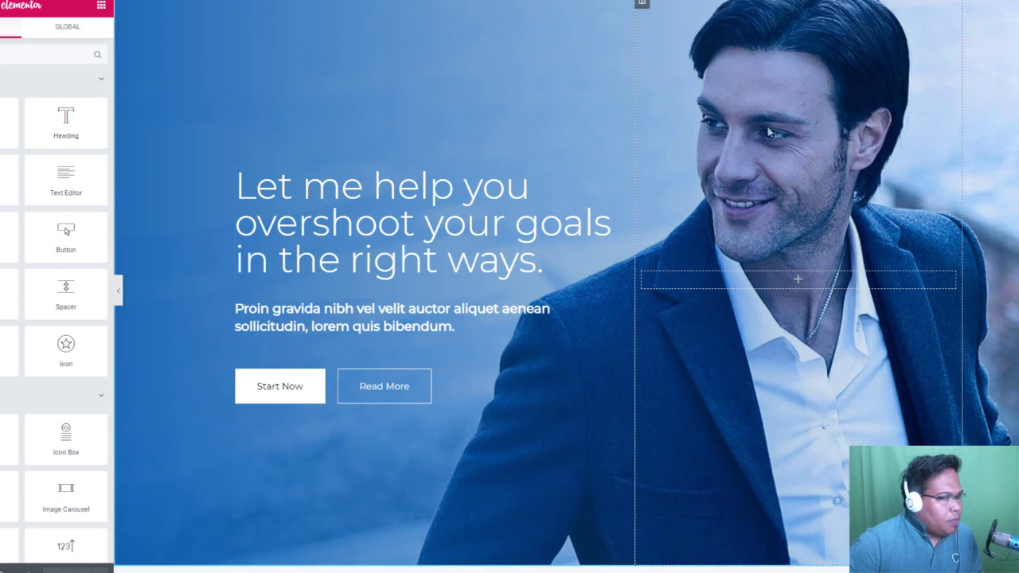
pyautogui.scroll(1, 151, 93)
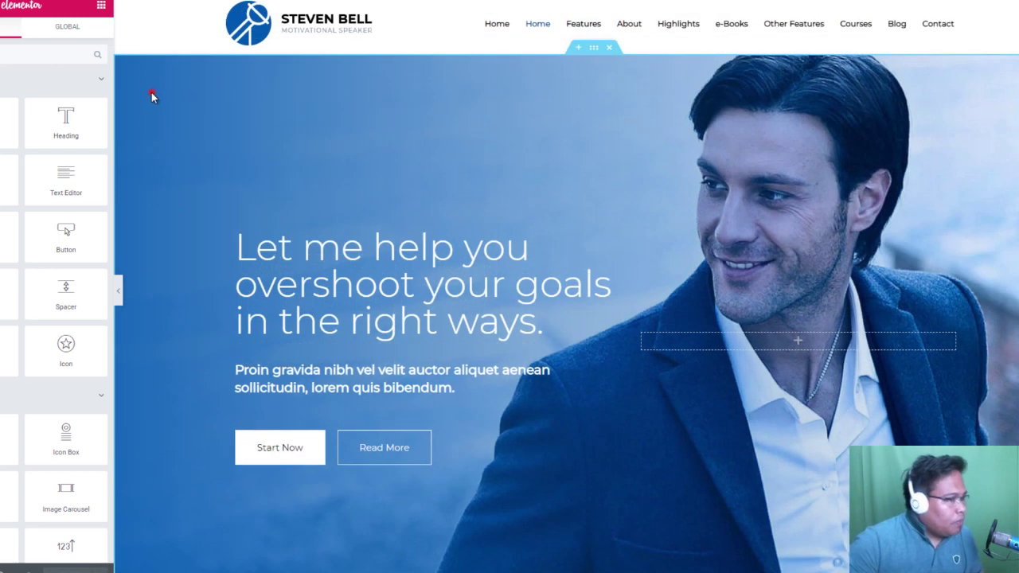
pyautogui.click(594, 48)
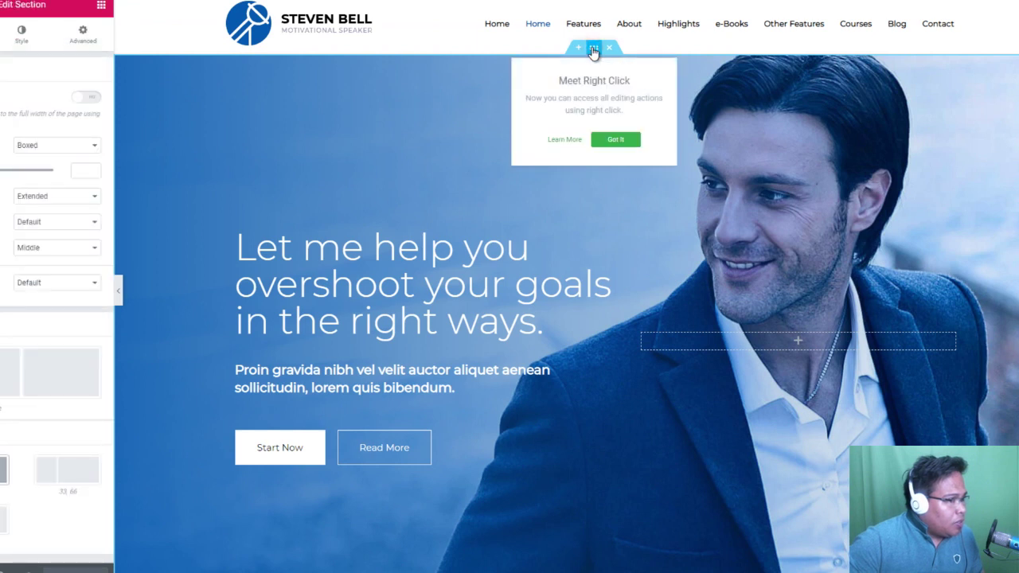
pyautogui.rightClick(593, 51)
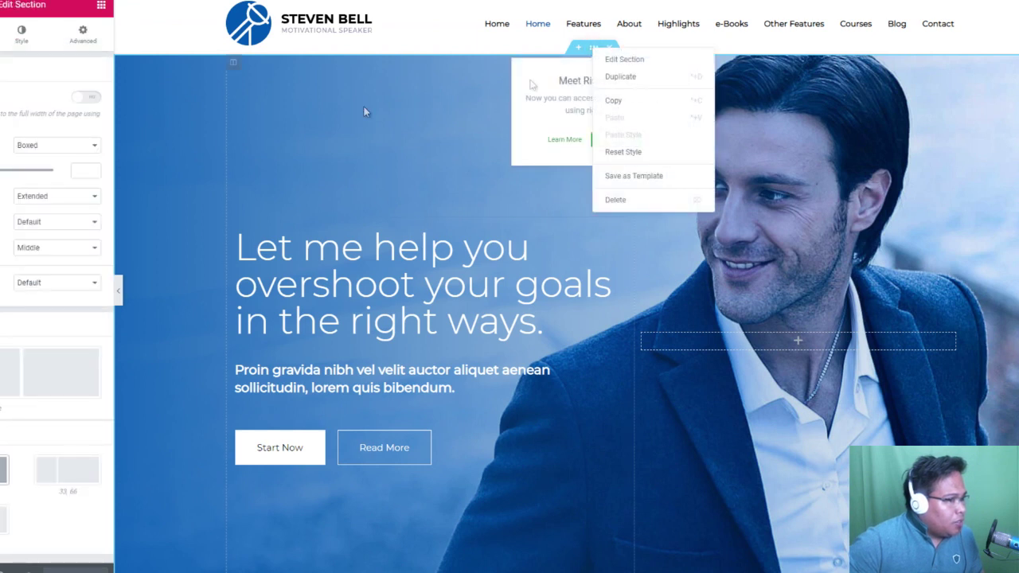
pyautogui.click(623, 61)
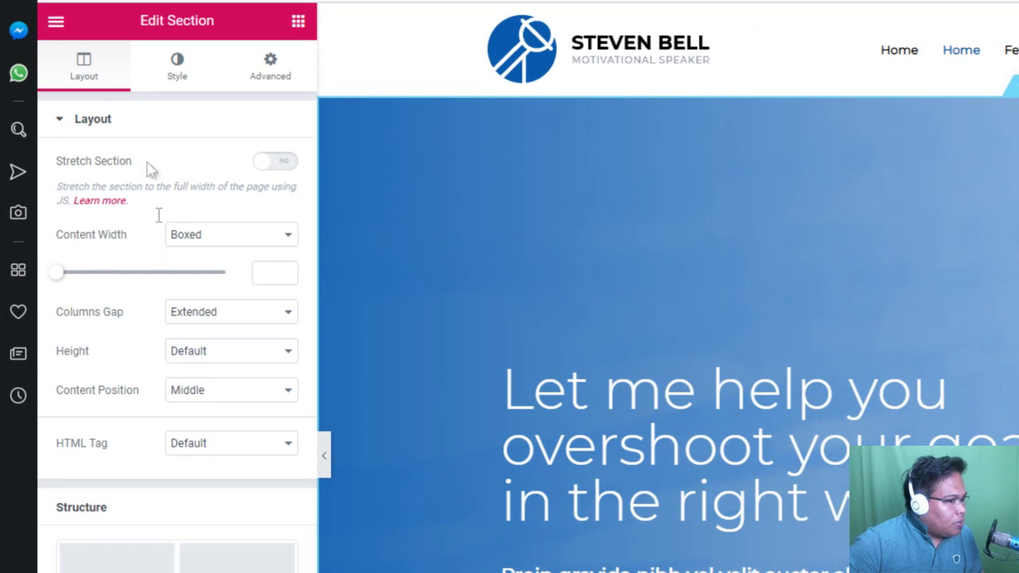
# - Delete the man's photo from the hero section's background style settings
pyautogui.click(179, 67)
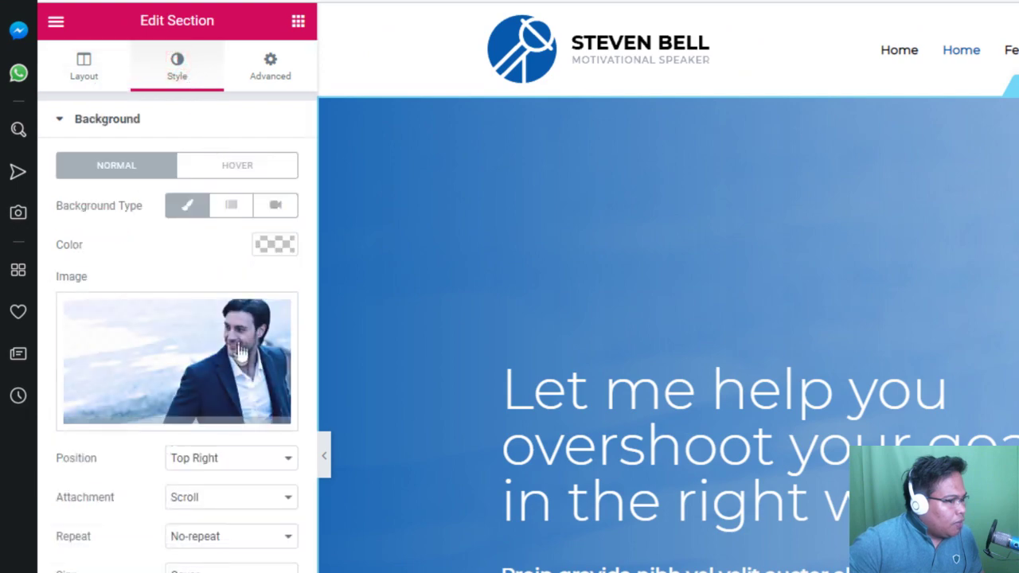
pyautogui.moveTo(204, 356)
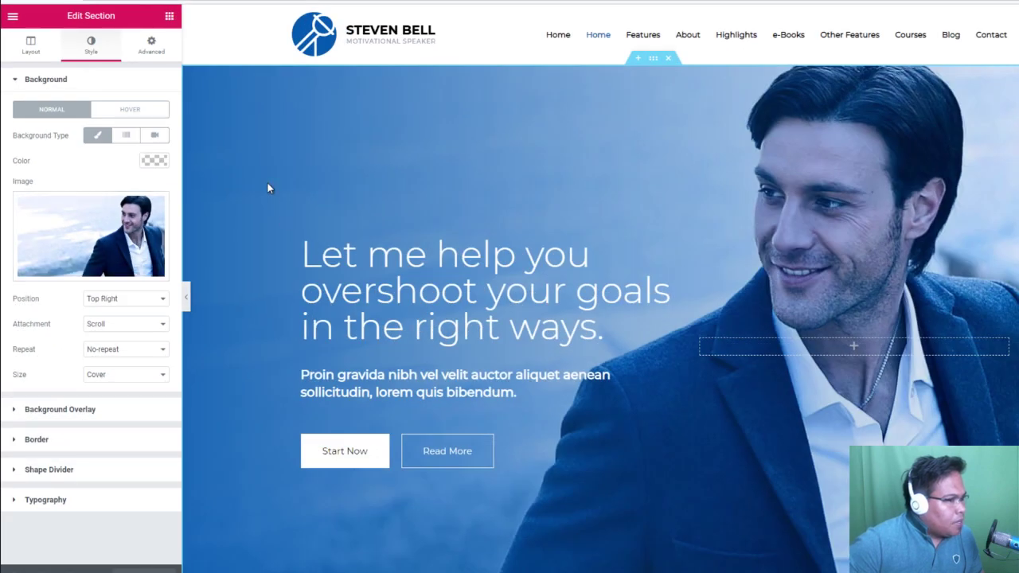
pyautogui.scroll(-2, 267, 186)
pyautogui.scroll(2, 267, 182)
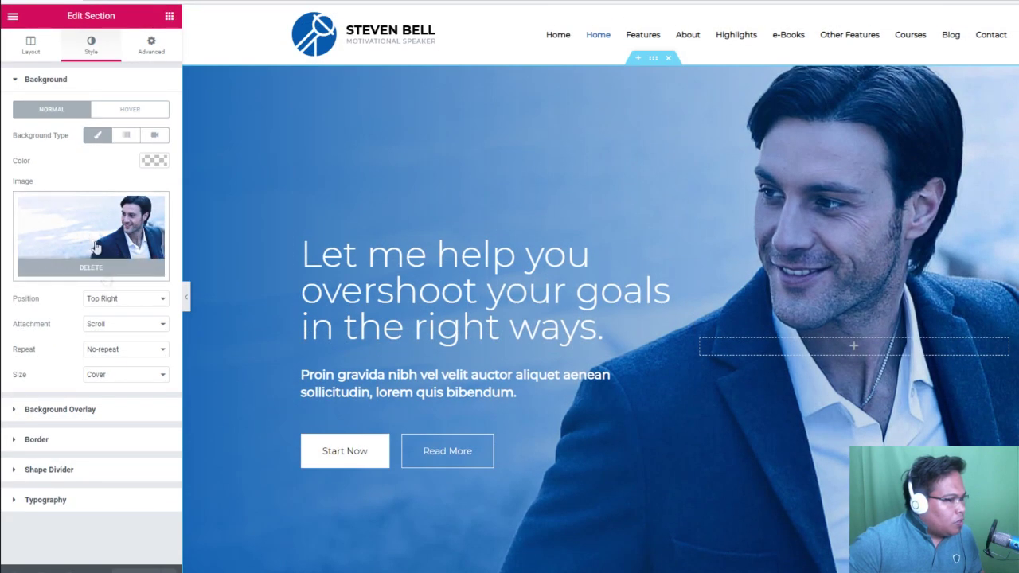
pyautogui.click(101, 267)
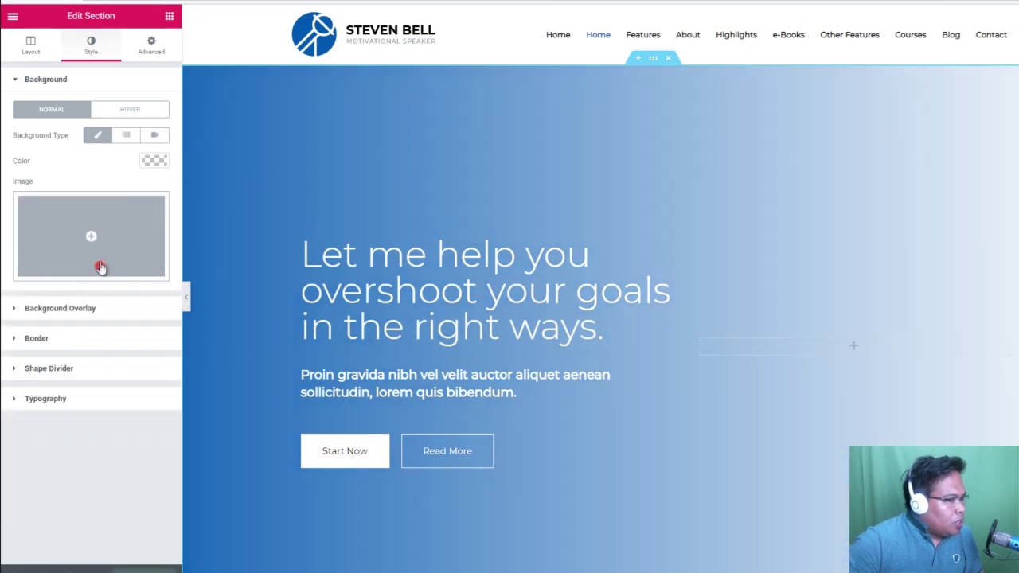
# - Try blue, green and black background colour swatches for the hero section
pyautogui.click(155, 161)
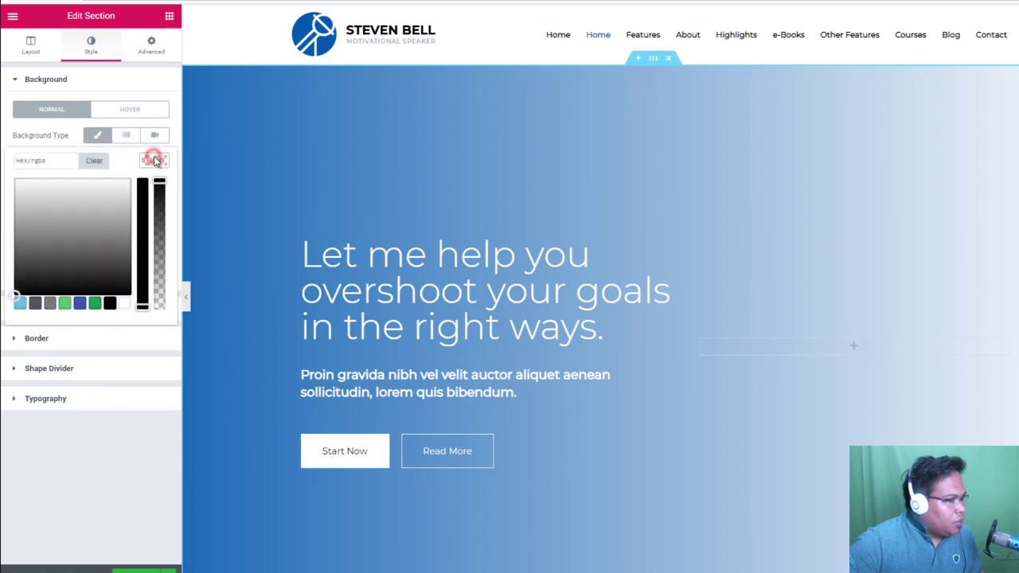
pyautogui.click(80, 303)
pyautogui.click(66, 304)
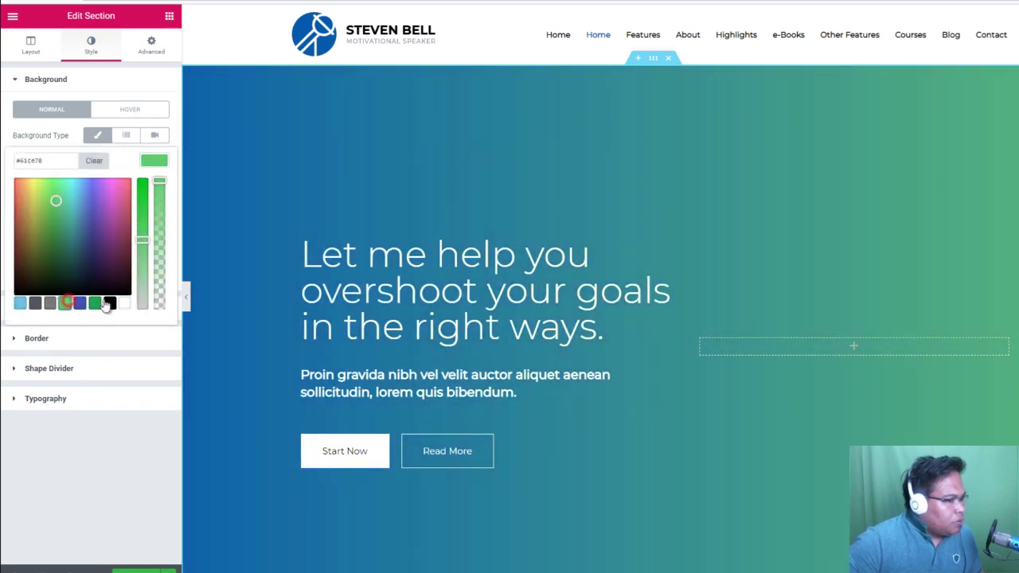
pyautogui.click(109, 305)
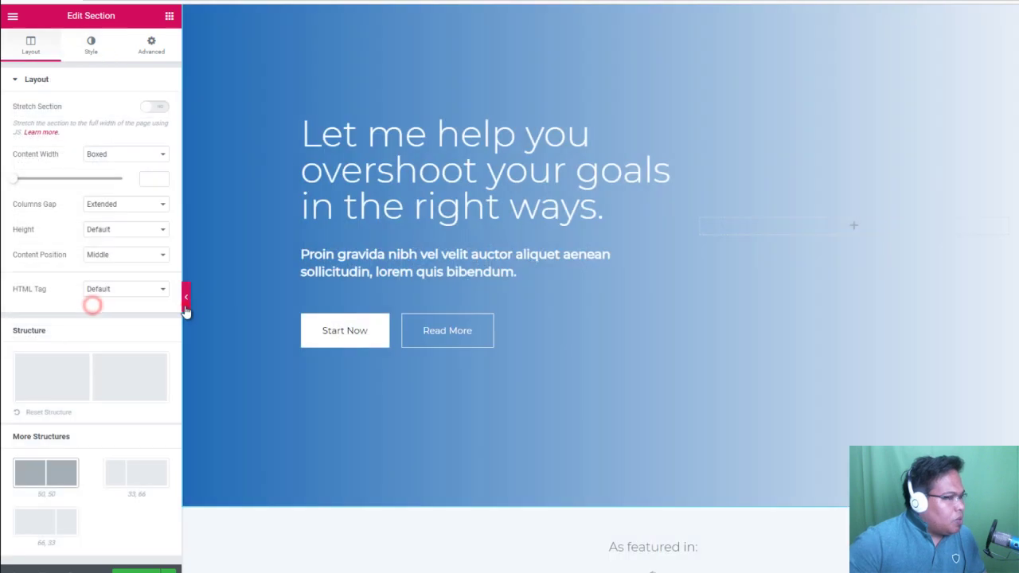
# - Collapse the editing panel to preview the full-width hero with its blue-to-white gradient
pyautogui.click(185, 307)
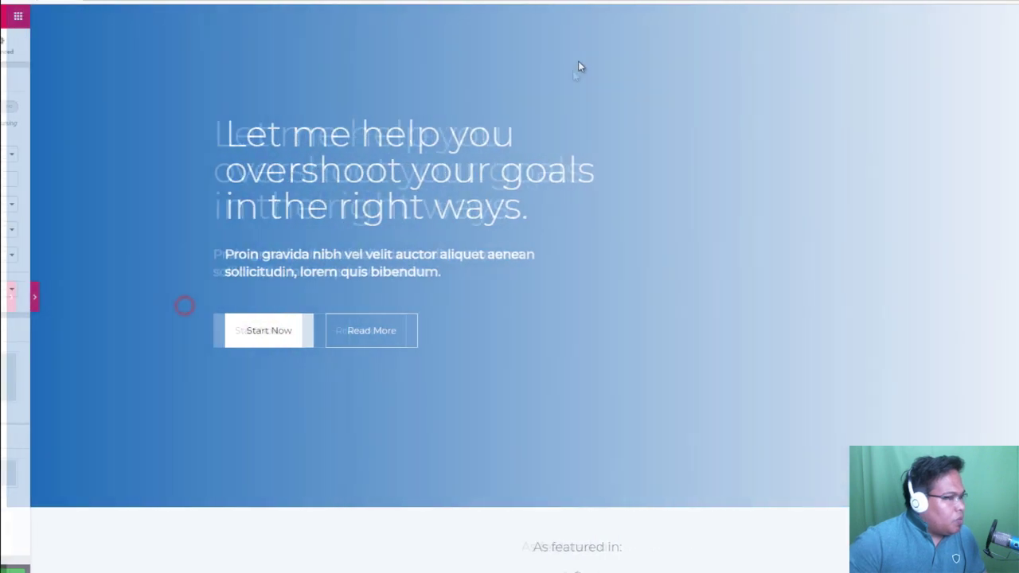
pyautogui.moveTo(213, 255); pyautogui.dragTo(535, 330)
pyautogui.hotkey('ctrl', 'c')
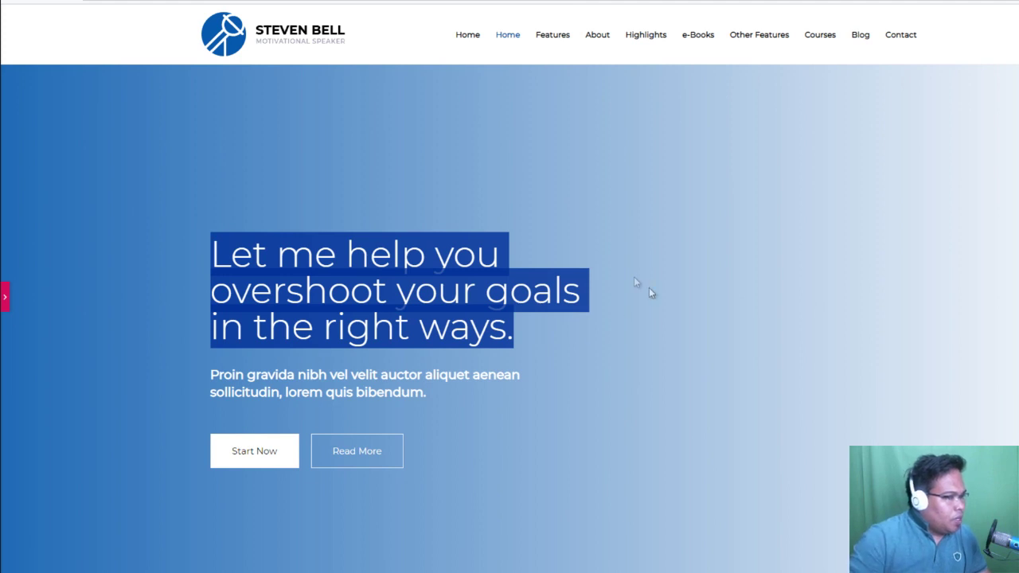
pyautogui.click(315, 266)
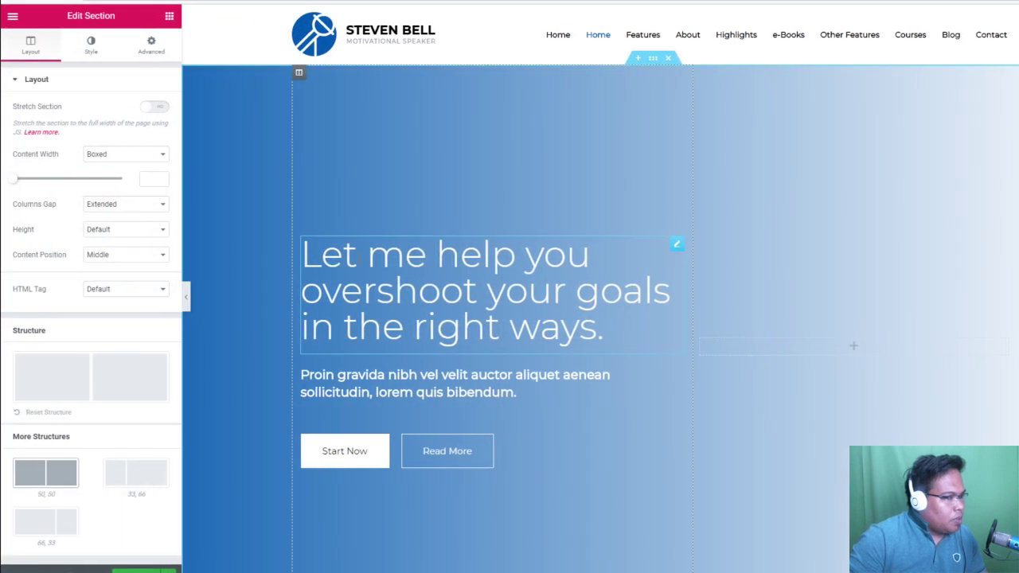
# - Rewrite the hero heading as 'welcome to my / PERSONAL / PORFOLIO' on three lines
pyautogui.click(360, 255)
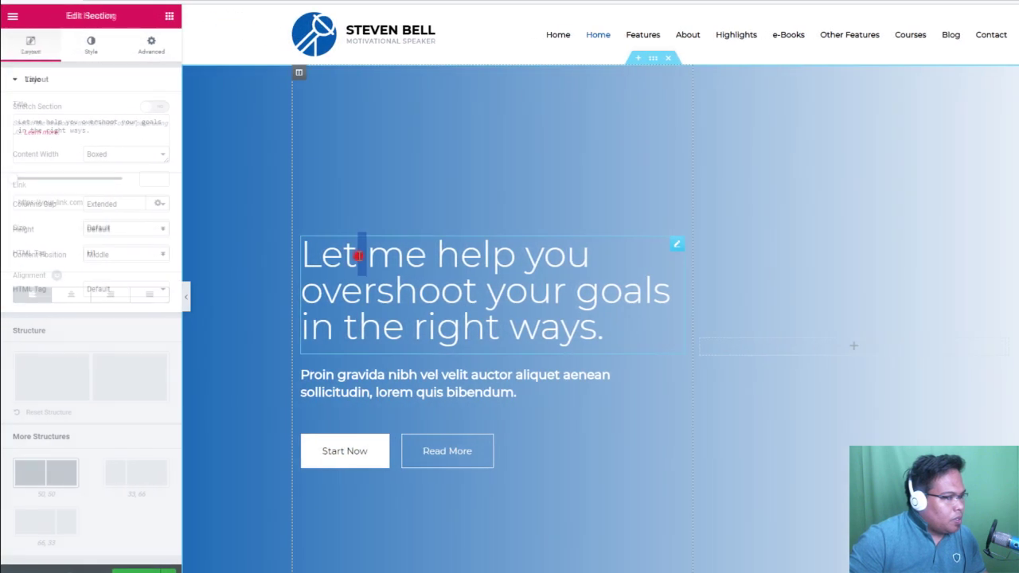
pyautogui.moveTo(614, 335); pyautogui.dragTo(302, 253)
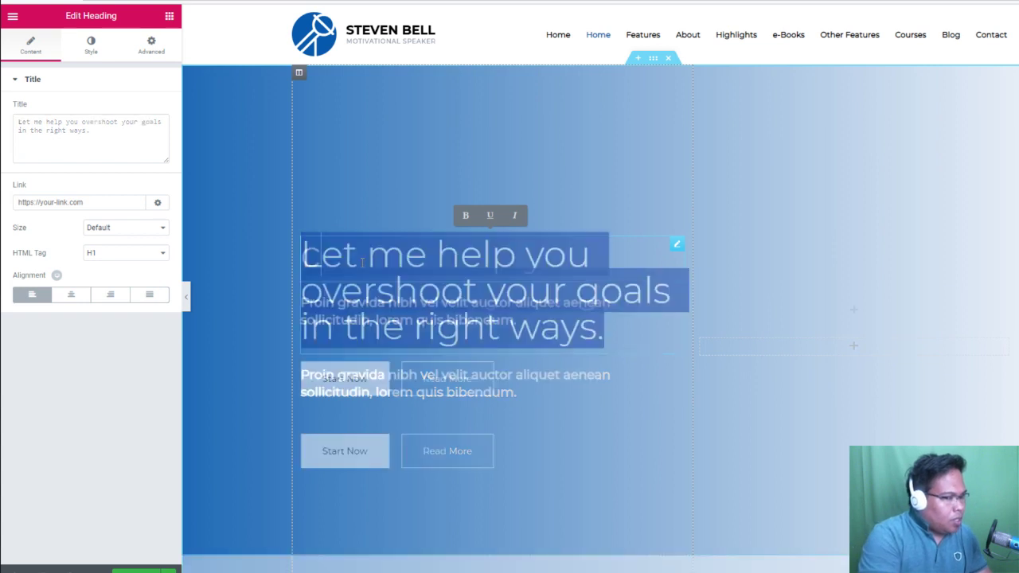
pyautogui.write('C')
pyautogui.press('BackSpace')
pyautogui.write('welc')
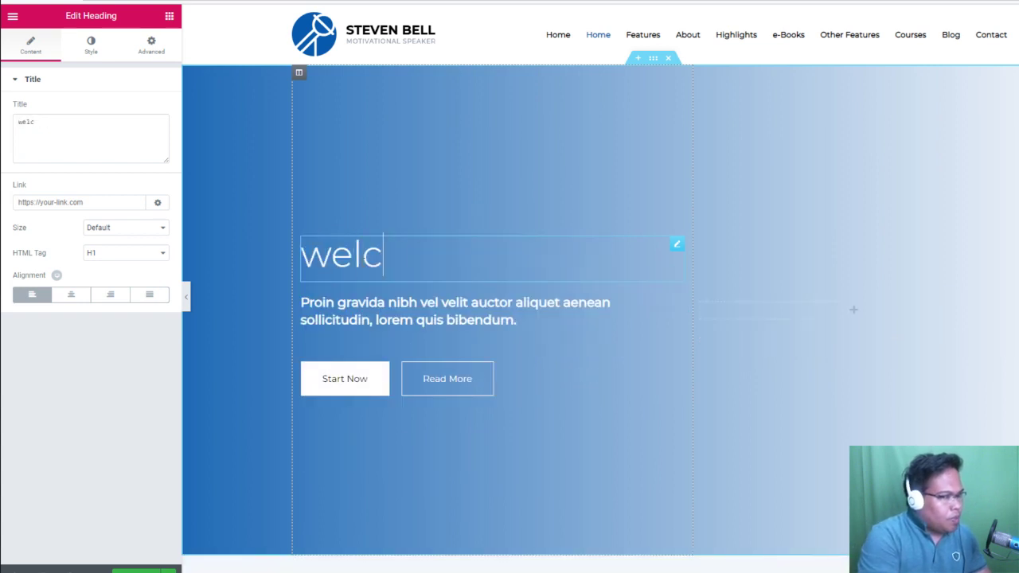
pyautogui.write('ome to my')
pyautogui.hotkey('shift', 'Return')
pyautogui.write('PERSONAL')
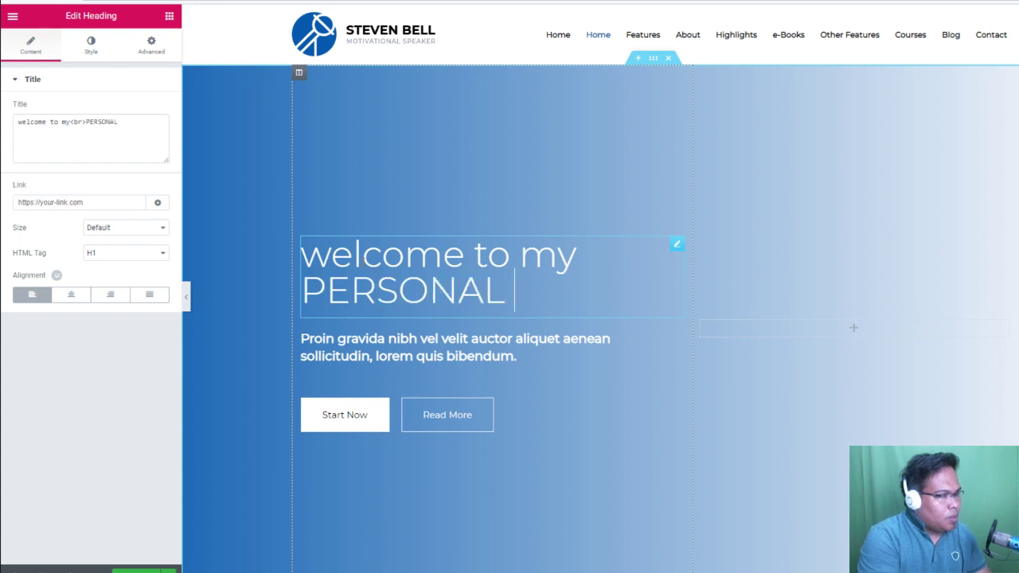
pyautogui.hotkey('shift', 'Return')
pyautogui.write('PORFOLIO')
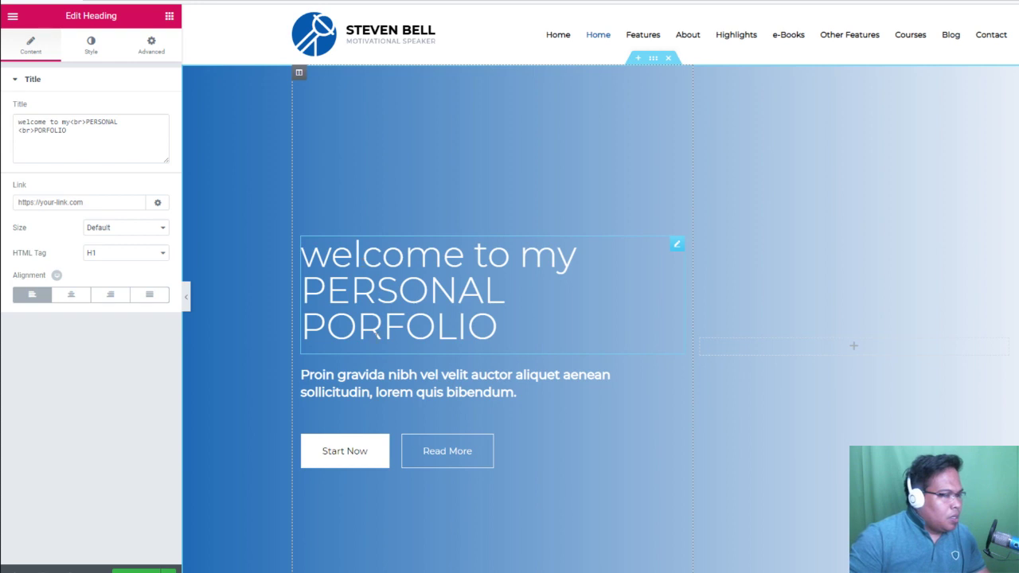
# - Set the subtitle paragraph's typography size to 22 px
pyautogui.click(376, 386)
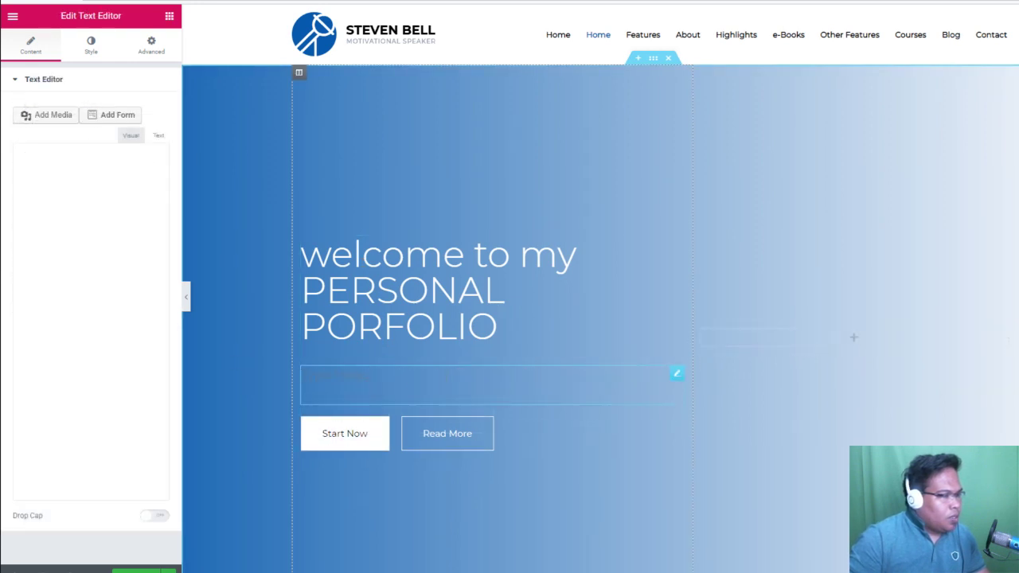
pyautogui.click(328, 377)
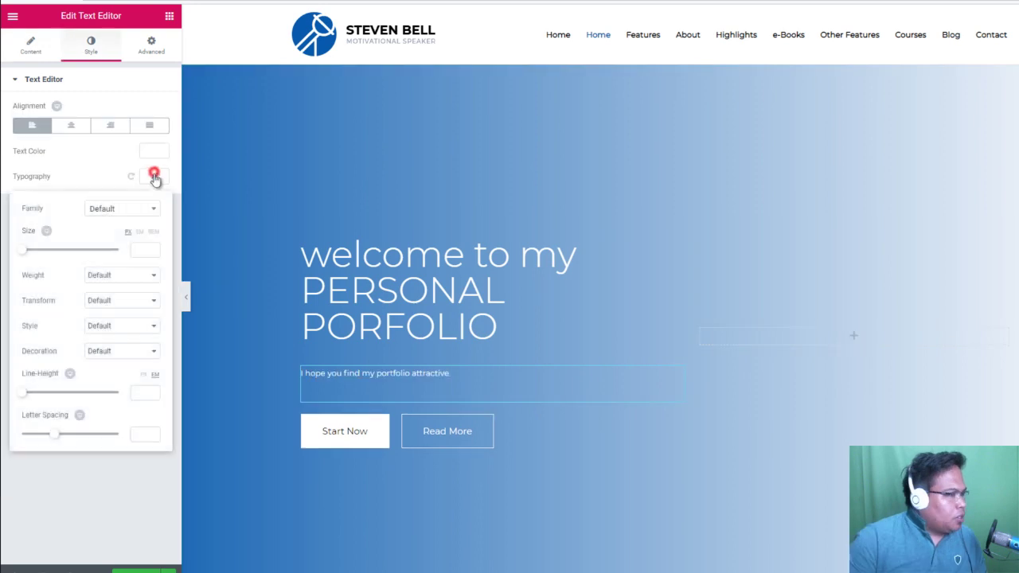
pyautogui.moveTo(24, 250); pyautogui.dragTo(30, 253)
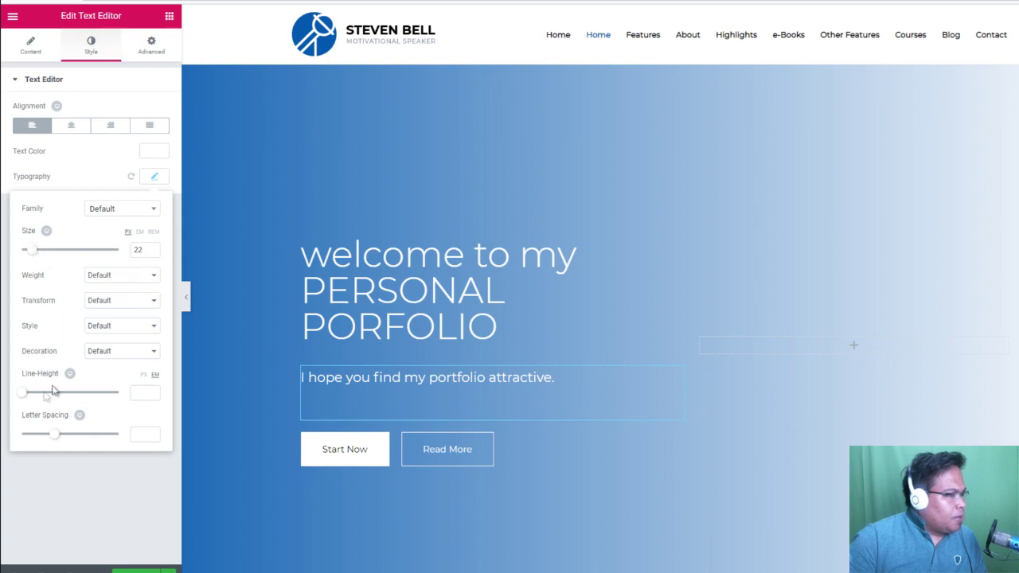
pyautogui.scroll(-6, 759, 270)
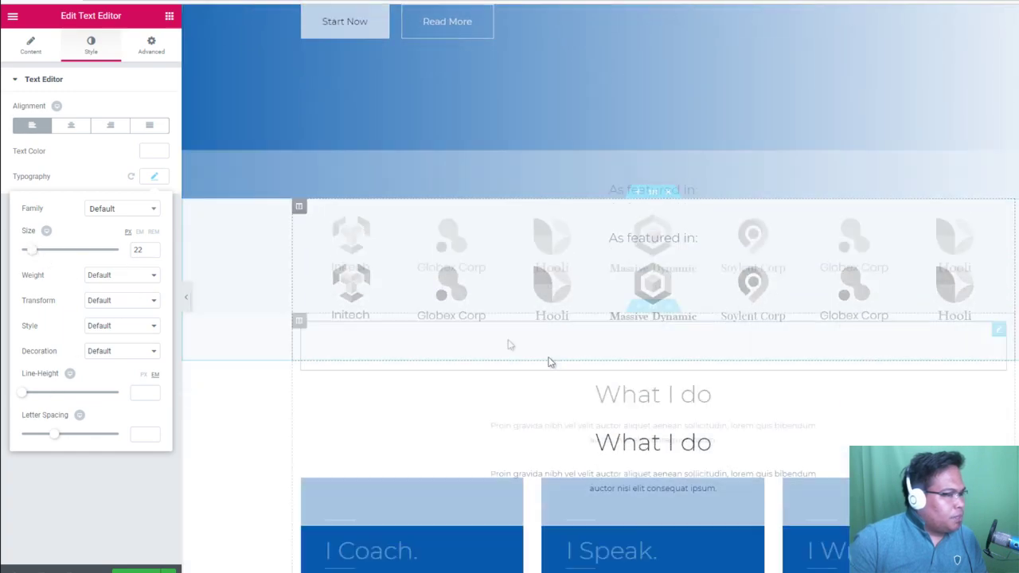
pyautogui.scroll(-15, 456, 292)
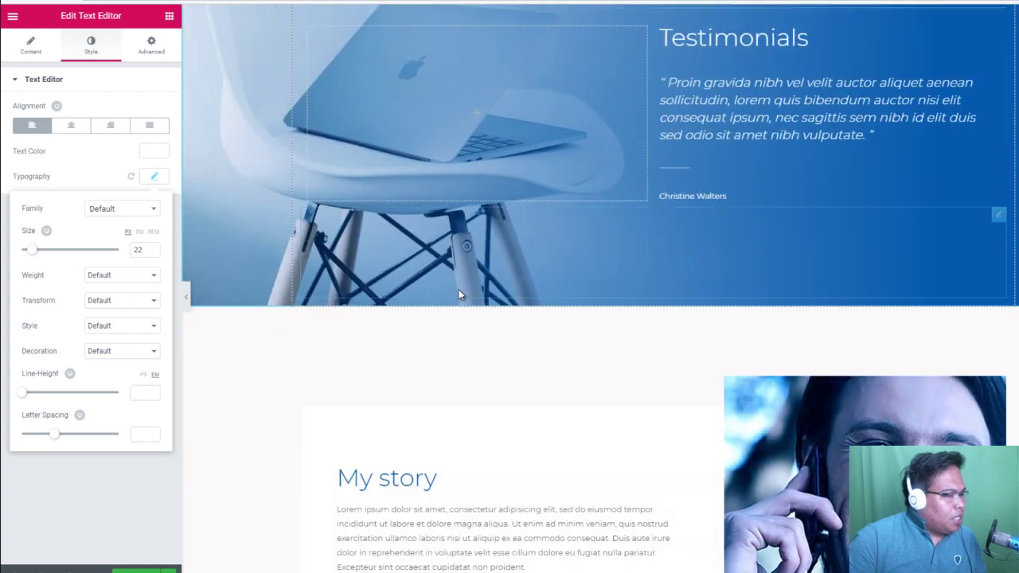
pyautogui.scroll(-8, 457, 290)
pyautogui.scroll(7, 495, 335)
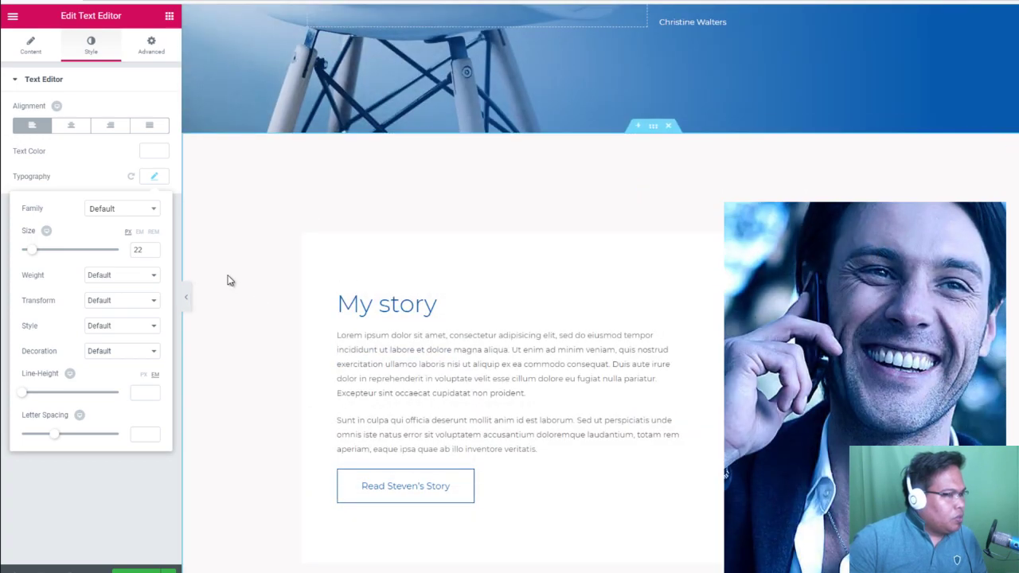
pyautogui.click(231, 277)
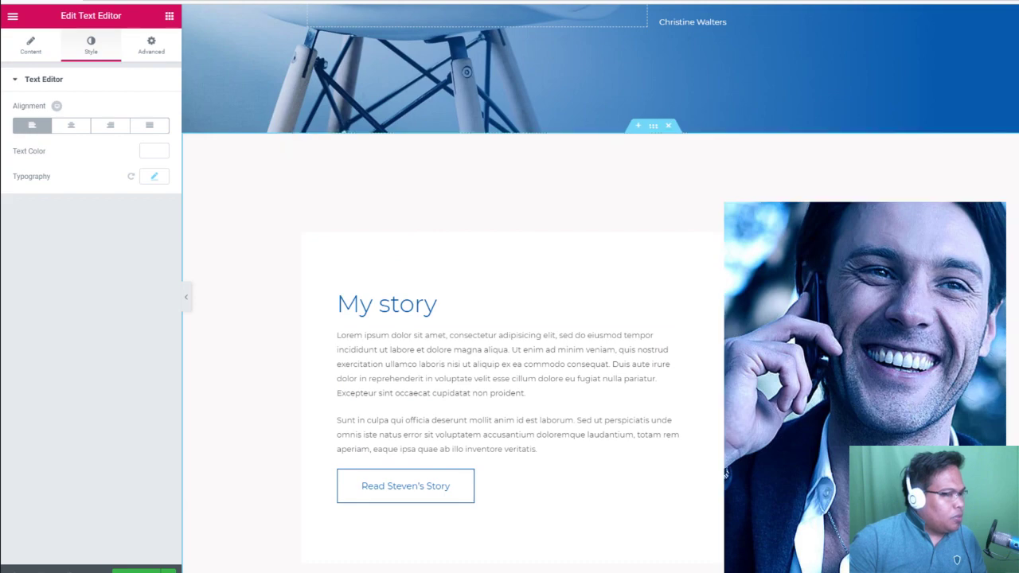
pyautogui.scroll(-3, 231, 277)
pyautogui.scroll(-5, 601, 288)
pyautogui.scroll(10, 600, 288)
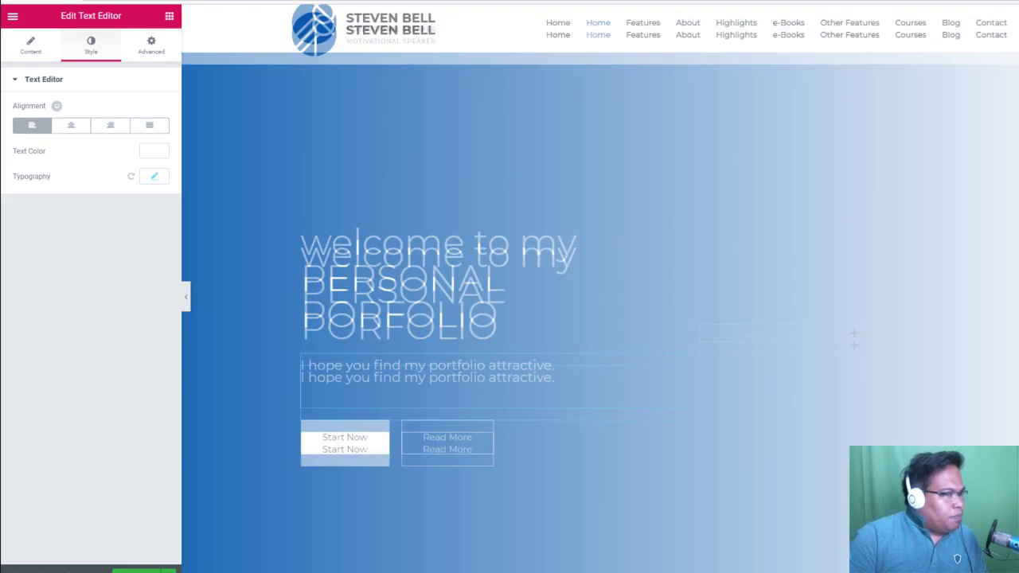
# - Leave the editor for the admin dashboard and go to Appearance > Astra Options
pyautogui.scroll(-6, 600, 288)
pyautogui.scroll(6, 601, 288)
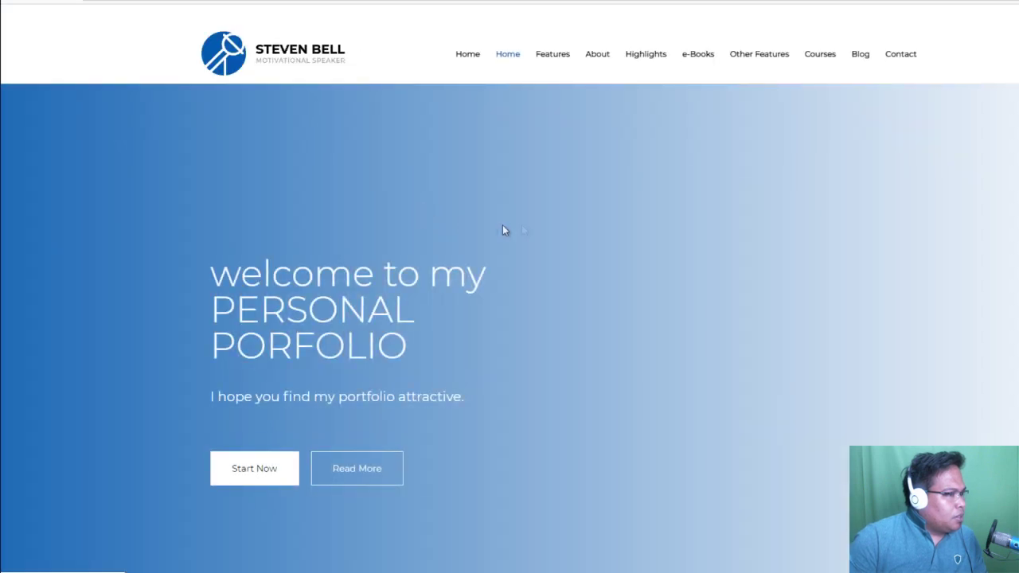
pyautogui.scroll(-3, 513, 255)
pyautogui.scroll(3, 529, 318)
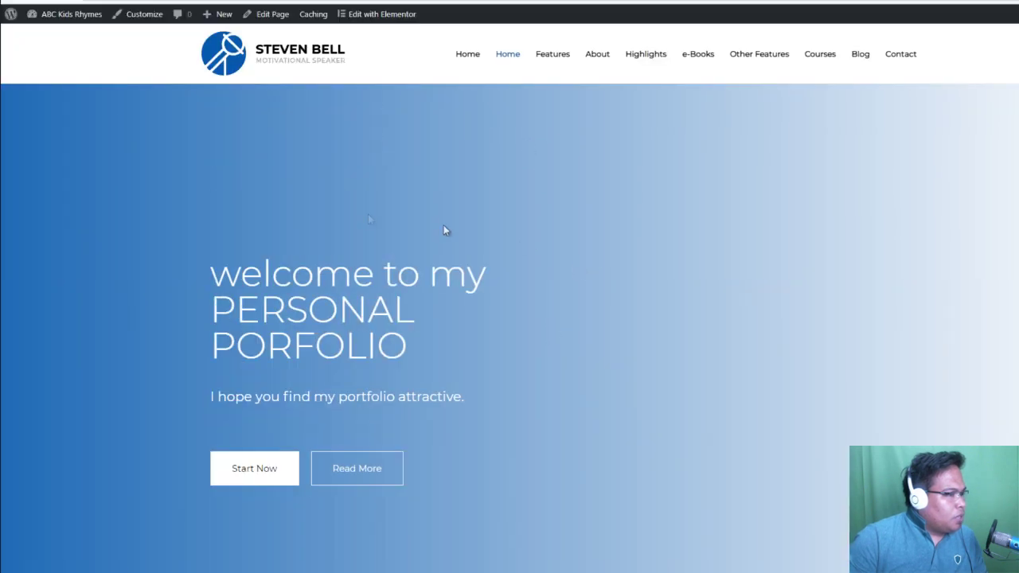
pyautogui.click(202, 3)
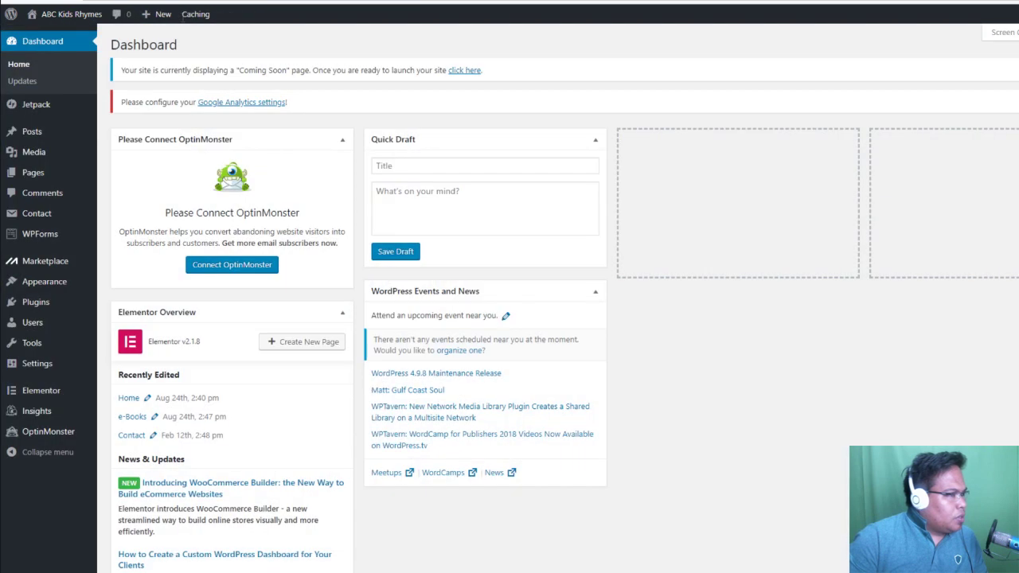
pyautogui.moveTo(90, 265)
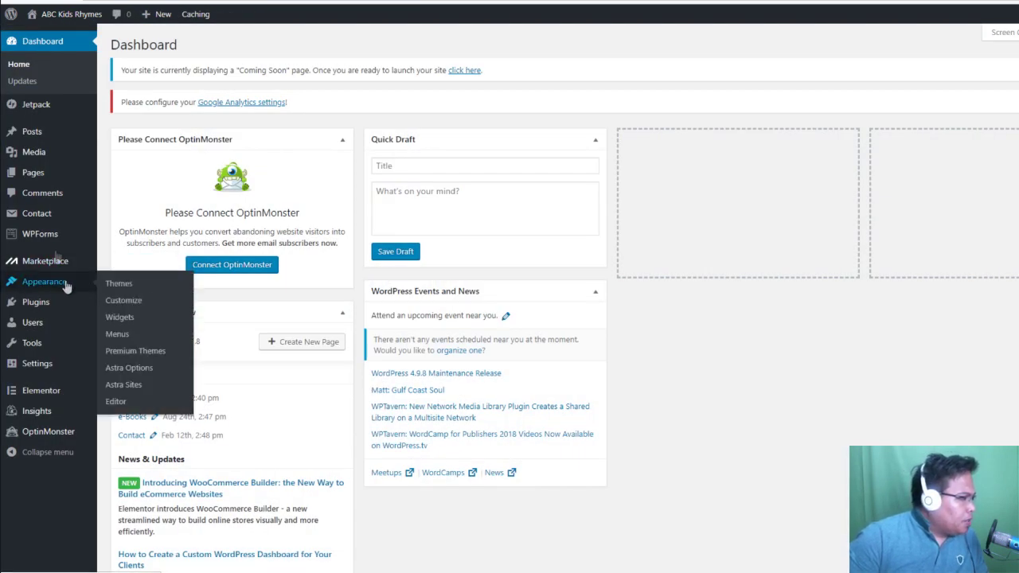
pyautogui.moveTo(50, 302)
pyautogui.click(129, 368)
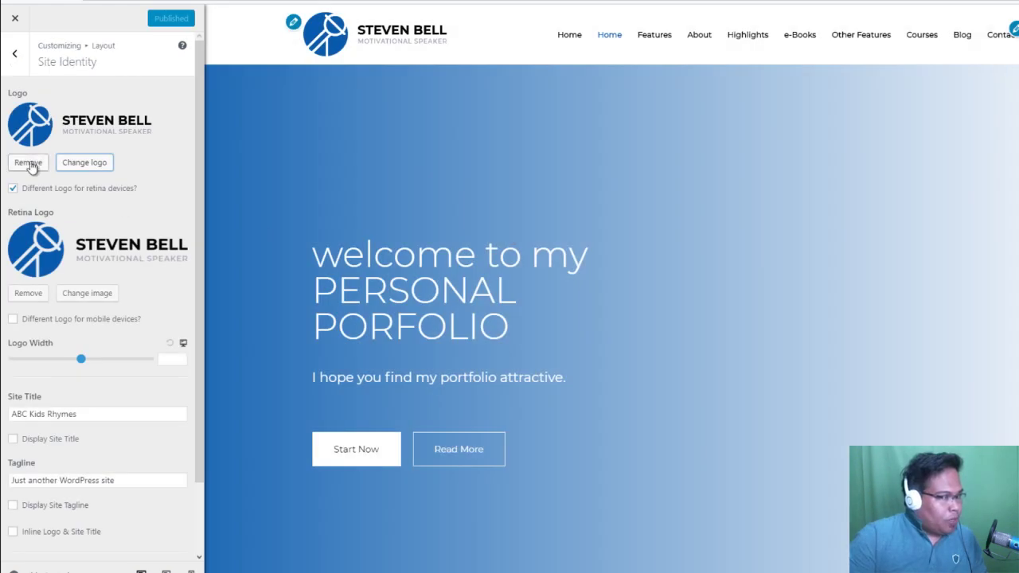
# - Remove the logo and retina logo, then set light-1.png as the new cropped logo
pyautogui.click(27, 163)
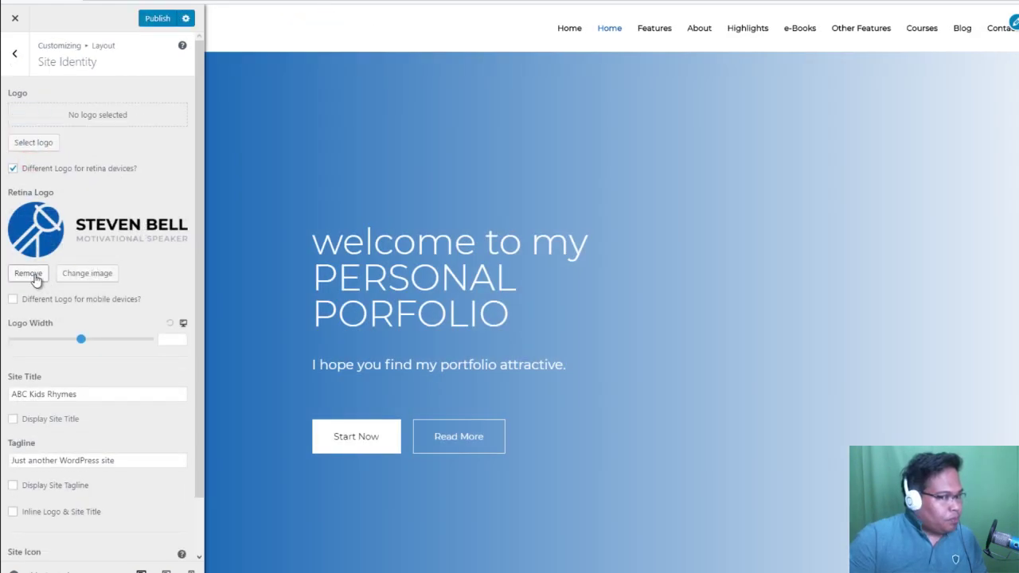
pyautogui.click(28, 274)
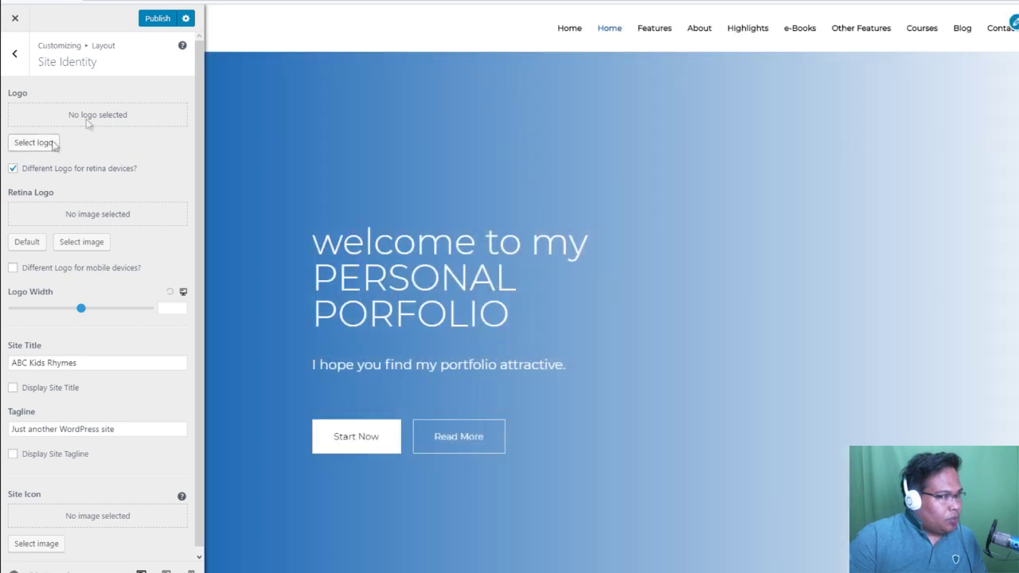
pyautogui.click(33, 142)
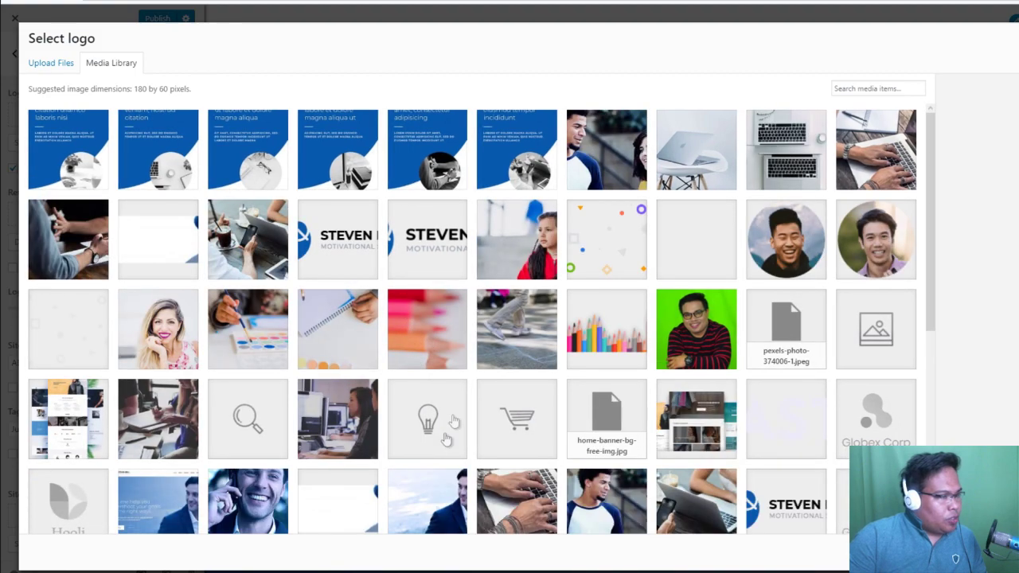
pyautogui.scroll(-3, 450, 418)
pyautogui.click(427, 297)
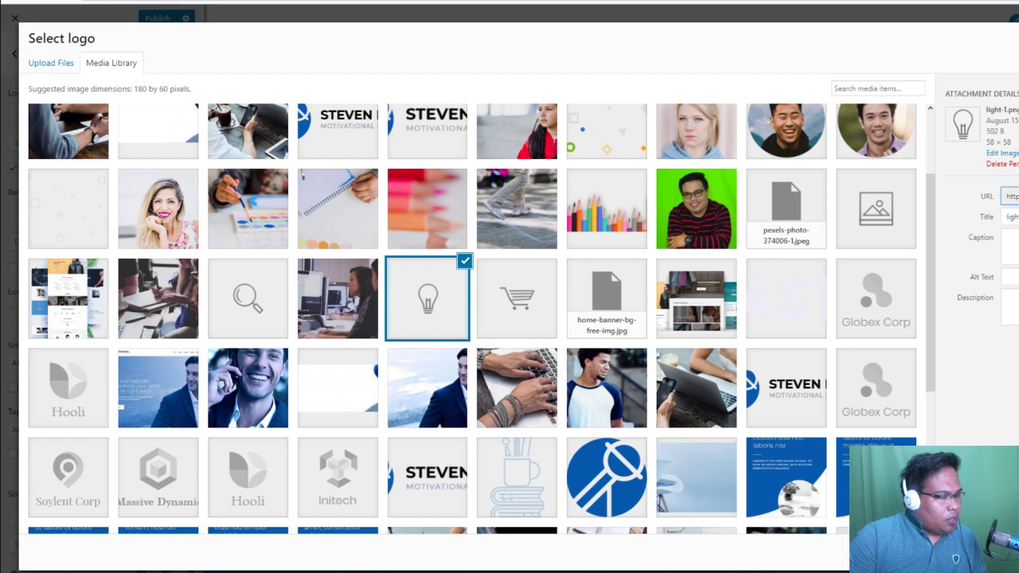
pyautogui.click(975, 550)
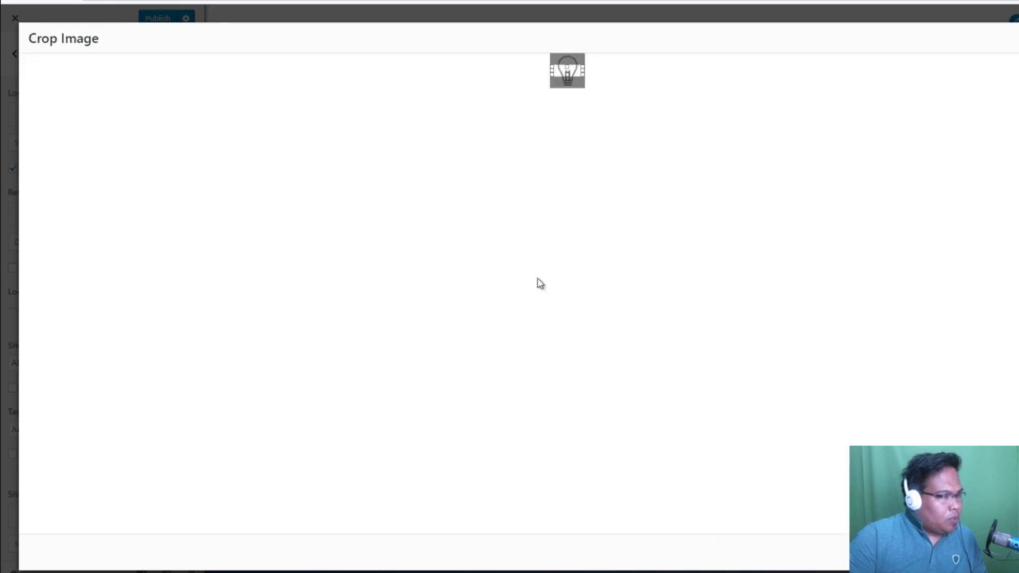
pyautogui.moveTo(568, 70); pyautogui.dragTo(568, 41)
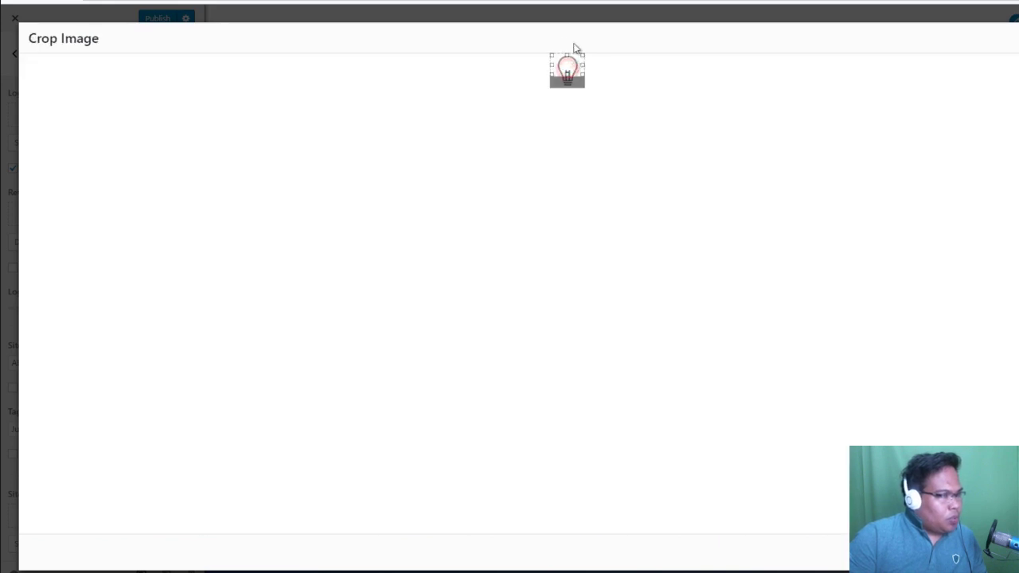
pyautogui.moveTo(567, 76); pyautogui.dragTo(568, 87)
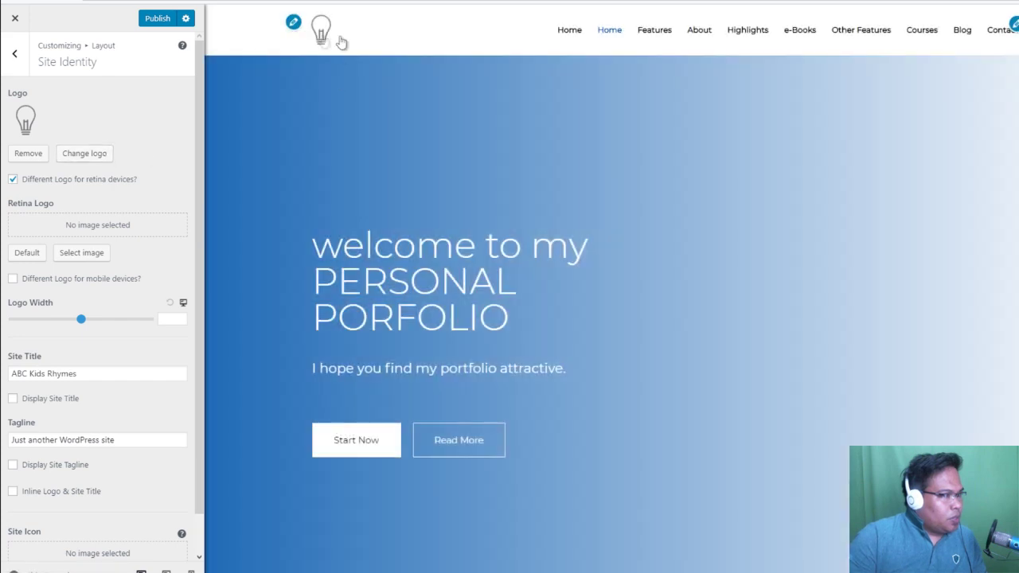
# - Publish the lightbulb logo and reload the live site to check the header
pyautogui.scroll(-2, 317, 299)
pyautogui.scroll(-2, 273, 431)
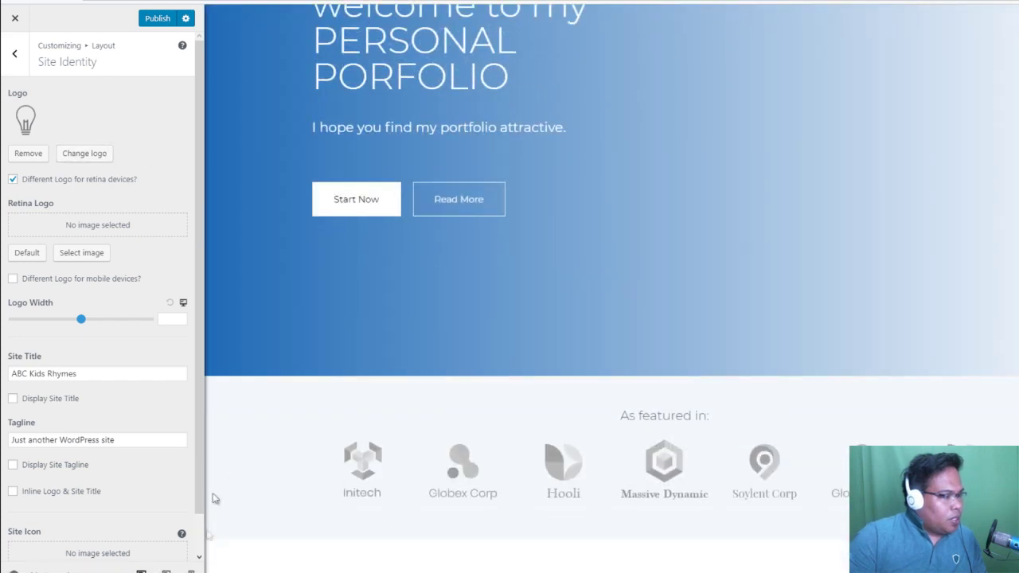
pyautogui.click(158, 22)
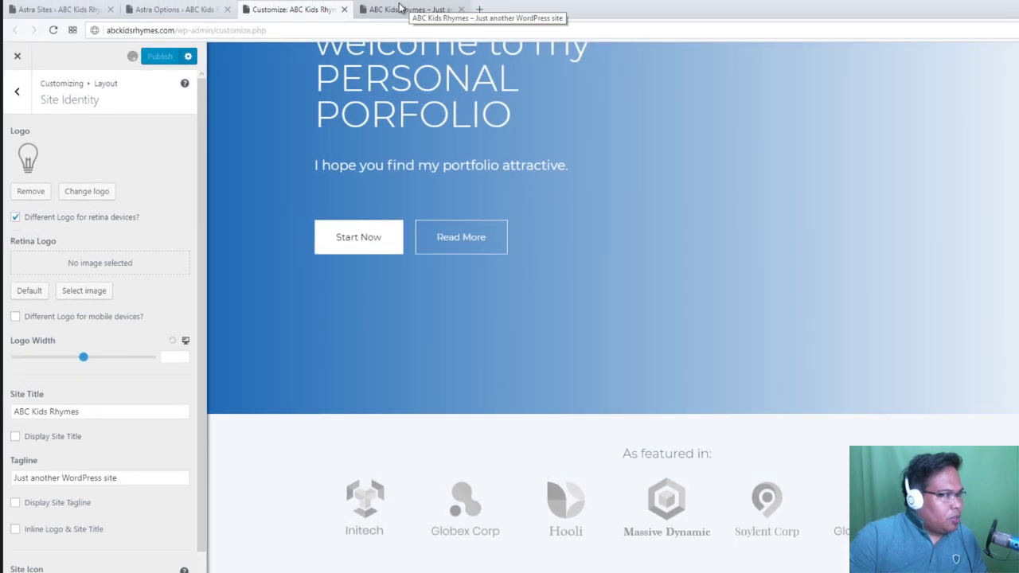
pyautogui.click(400, 9)
pyautogui.rightClick(444, 150)
pyautogui.click(490, 187)
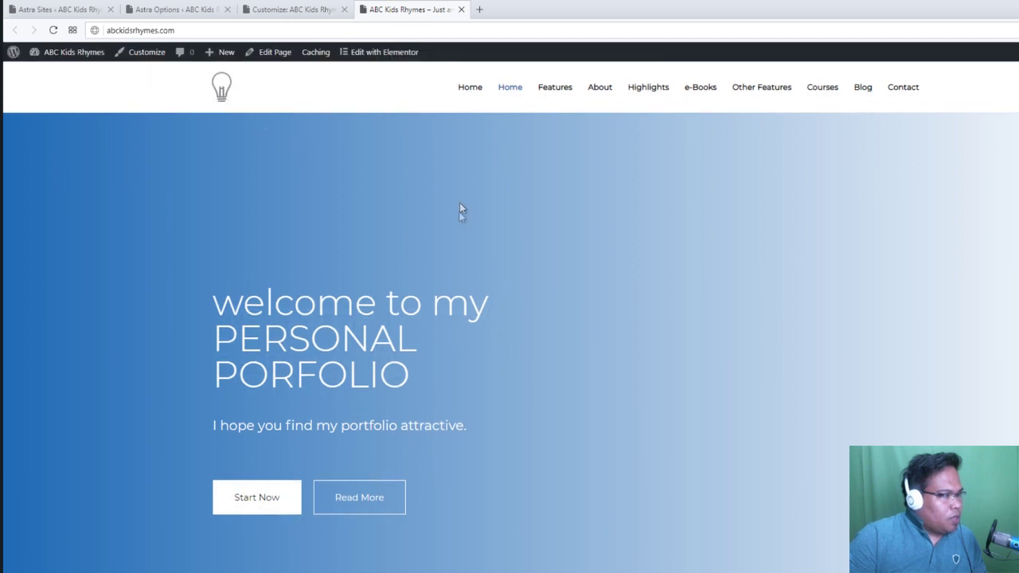
# - Return to the admin dashboard and browse to the All Pages list
pyautogui.click(164, 10)
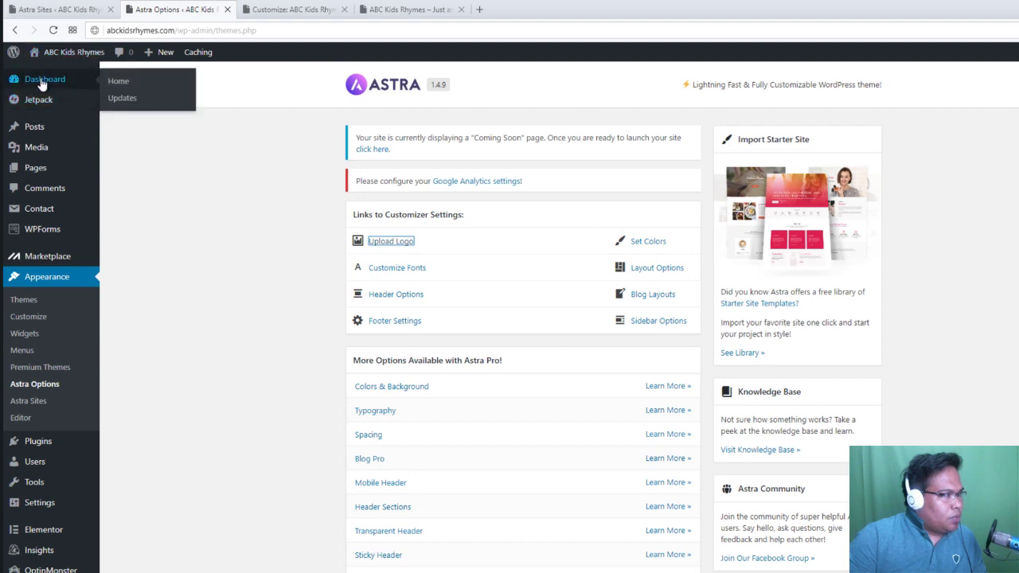
pyautogui.click(41, 81)
pyautogui.moveTo(41, 174)
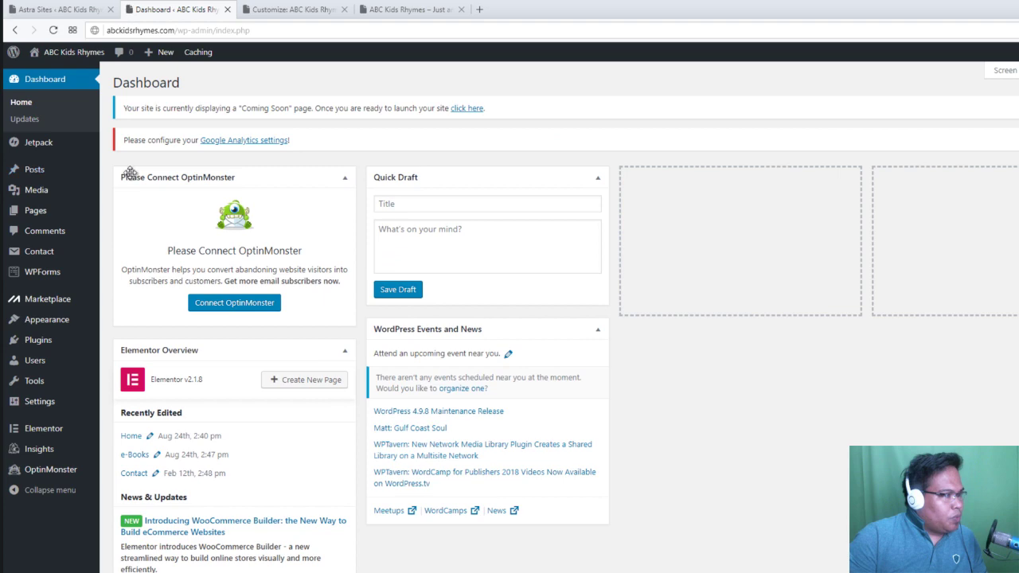
pyautogui.moveTo(35, 212)
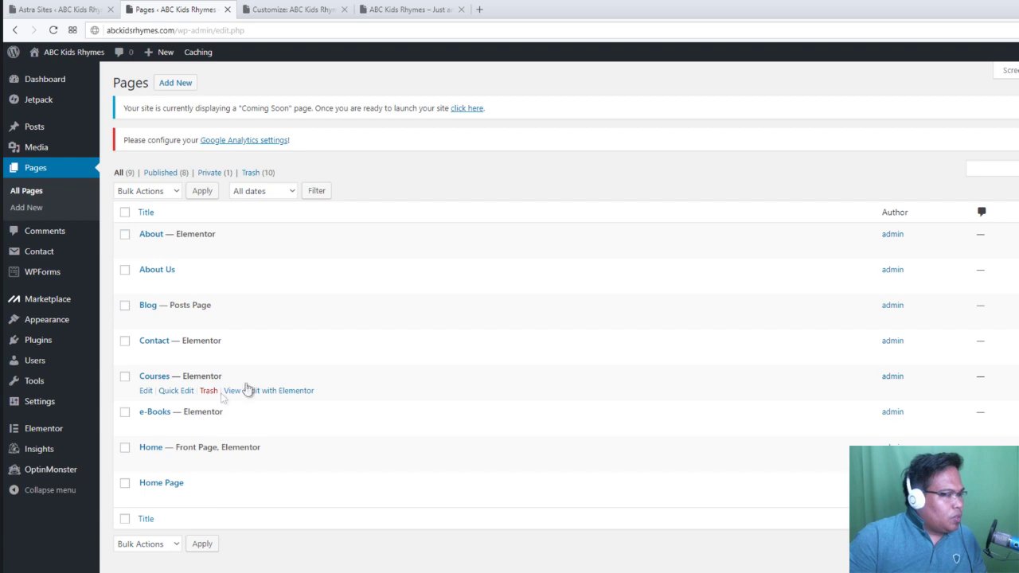
# - Go to Appearance > Menus and start a new menu via 'create a new menu'
pyautogui.click(402, 9)
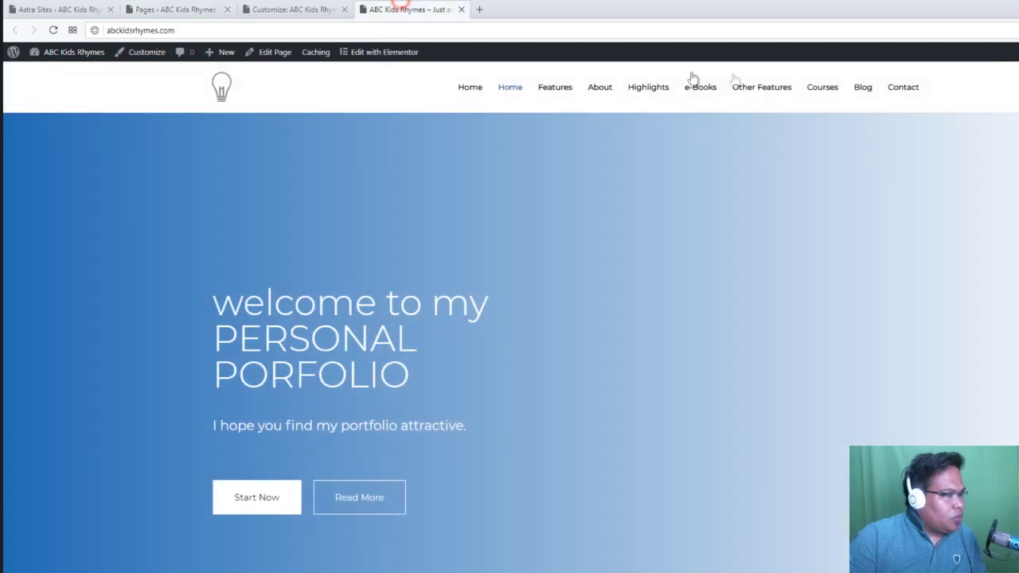
pyautogui.click(171, 10)
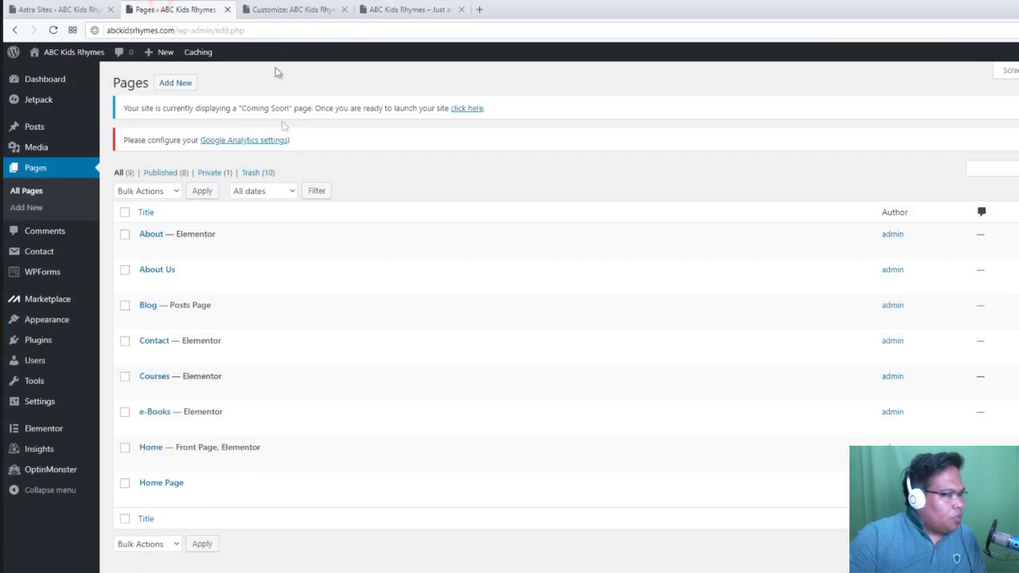
pyautogui.moveTo(56, 328)
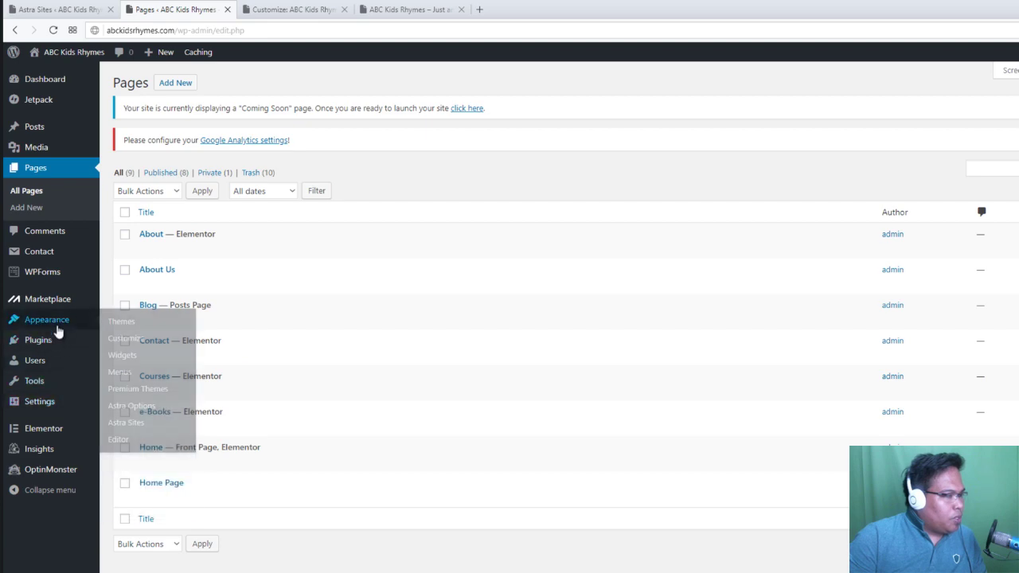
pyautogui.click(119, 372)
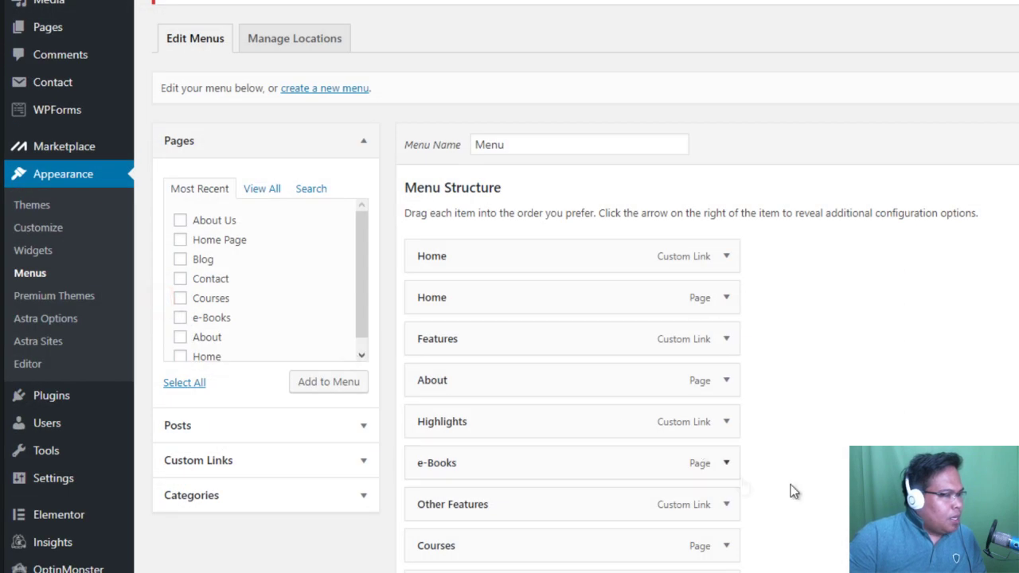
pyautogui.scroll(-2, 891, 399)
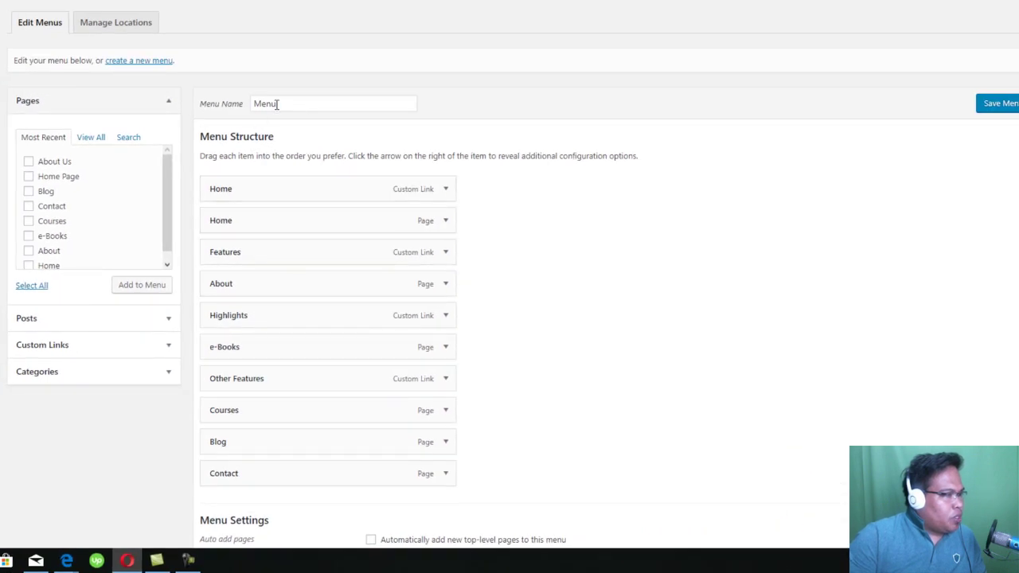
pyautogui.click(277, 104)
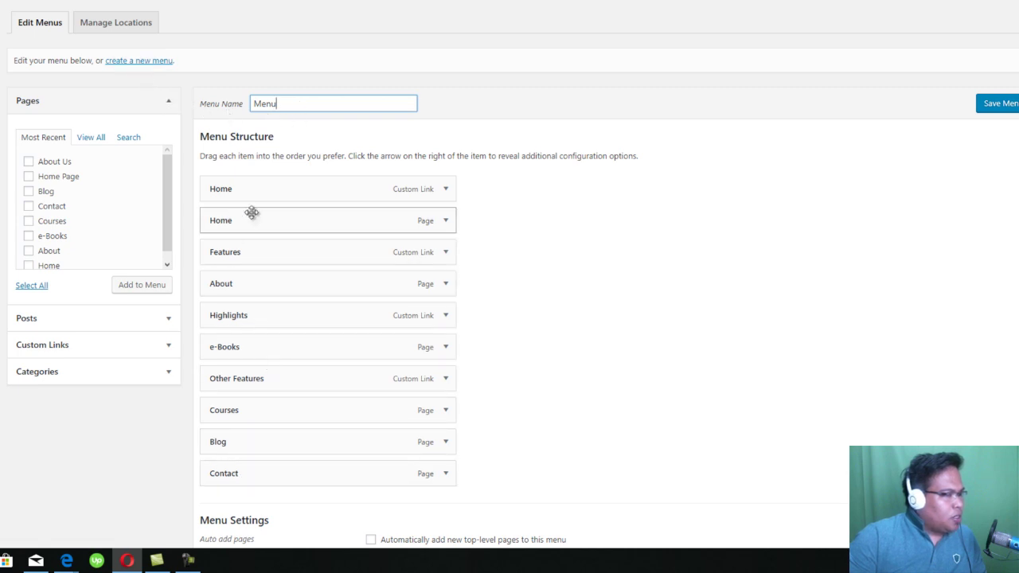
pyautogui.click(136, 60)
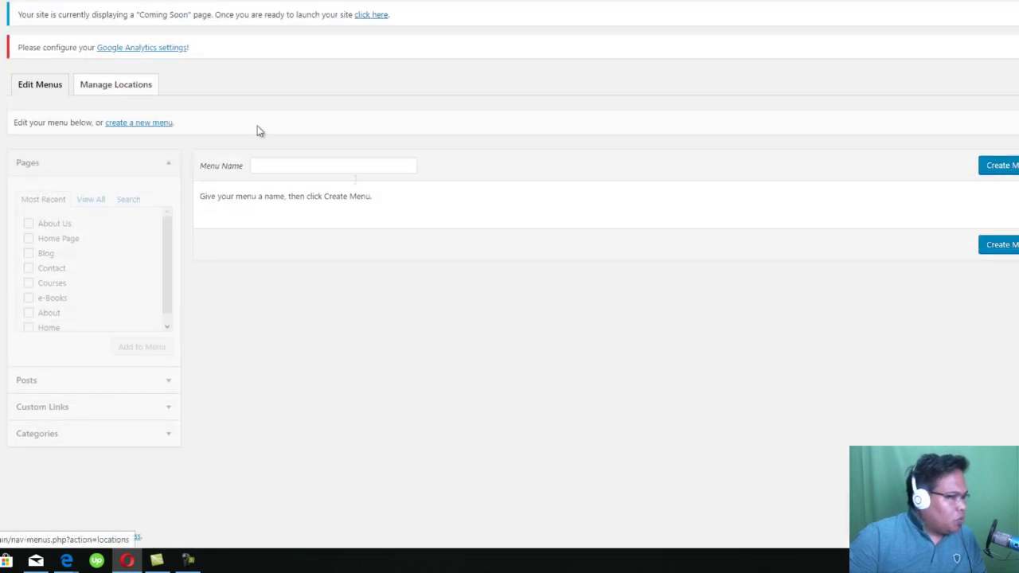
pyautogui.click(315, 166)
# - Create a new menu named 'My Menu'
pyautogui.write('My')
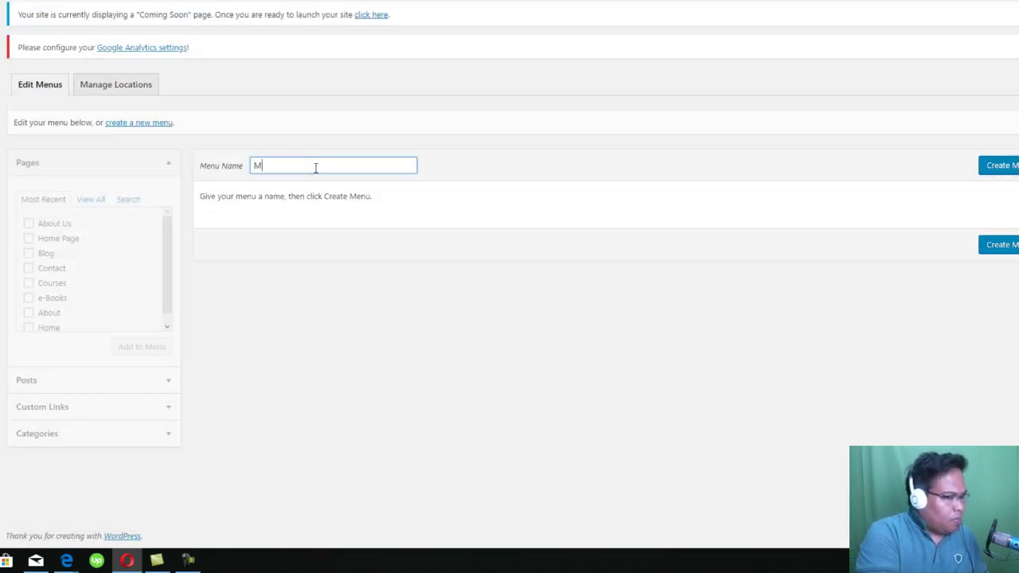
pyautogui.write(' Menu')
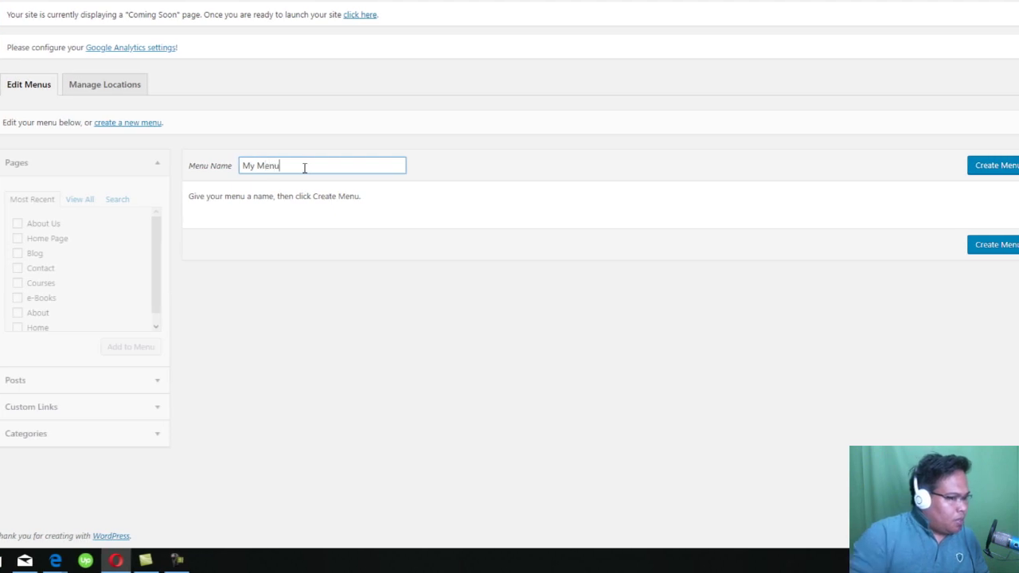
pyautogui.click(987, 166)
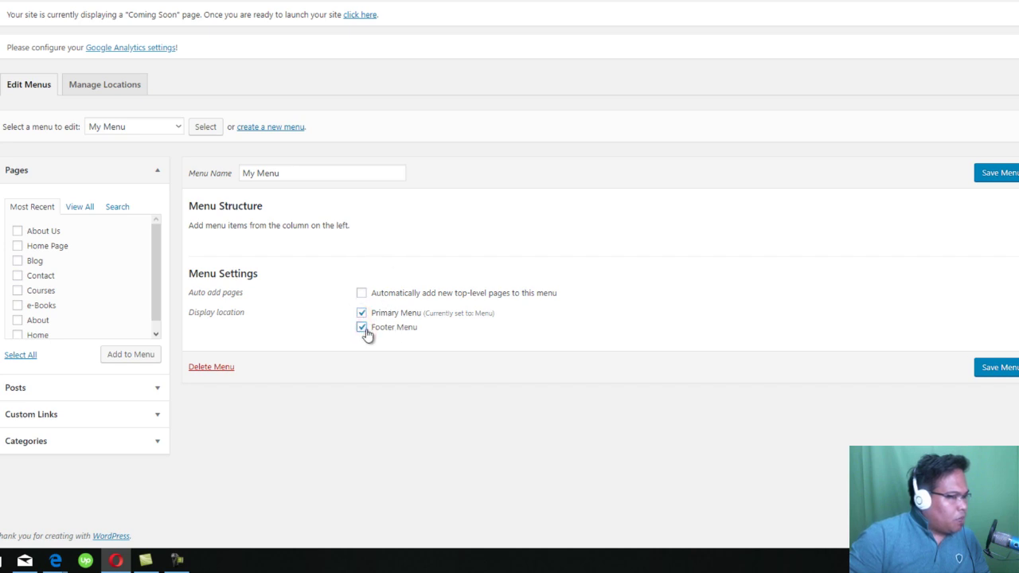
pyautogui.moveTo(161, 269); pyautogui.dragTo(128, 258)
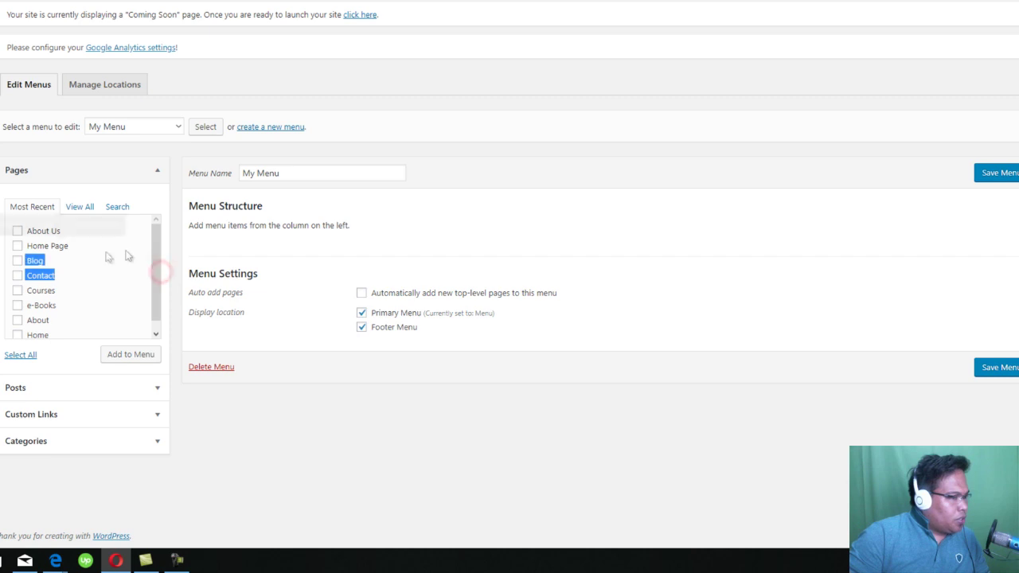
pyautogui.click(220, 416)
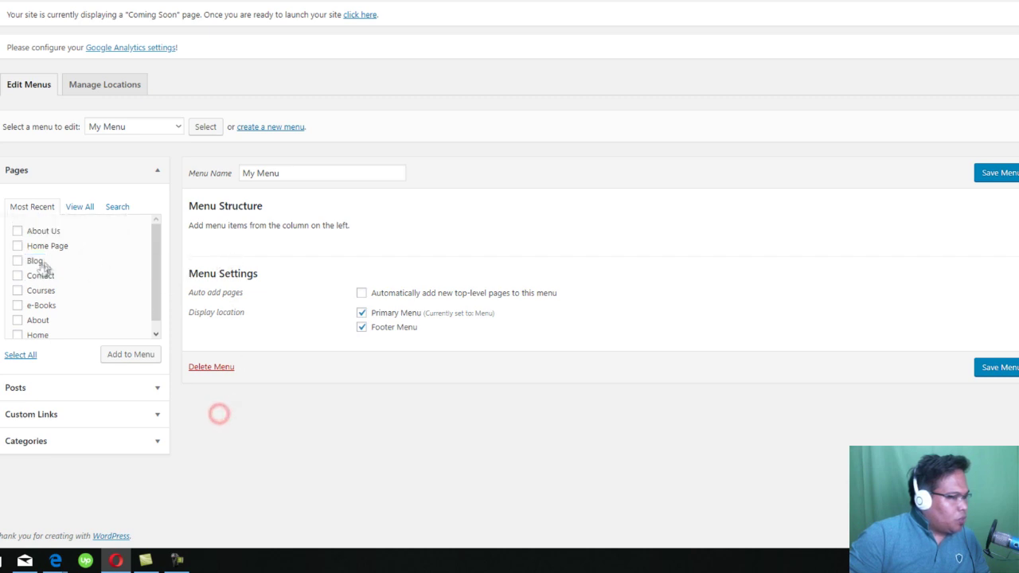
# - Add the Home Page, Blog, About Us, Contact and Courses pages to My Menu
pyautogui.click(18, 248)
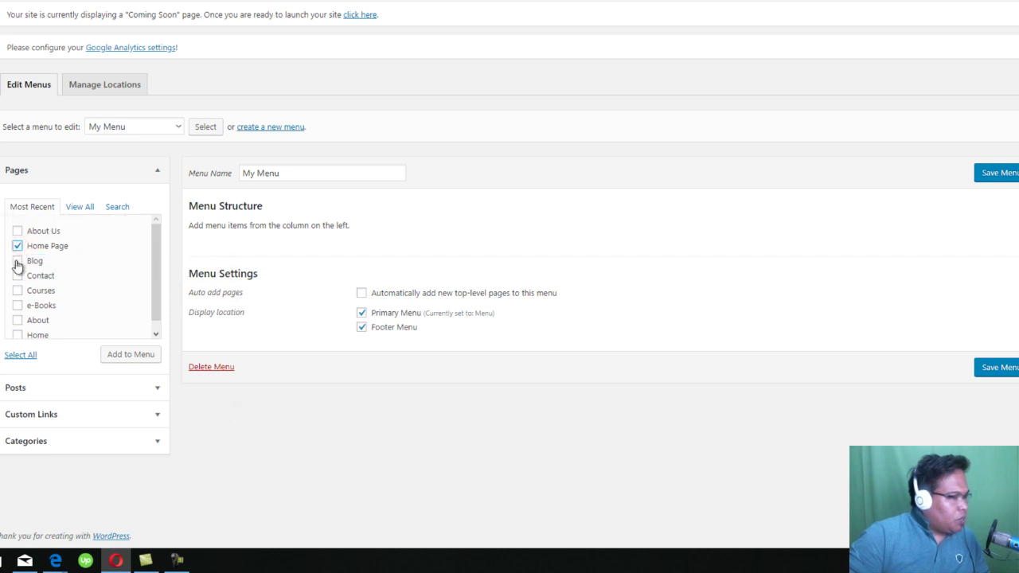
pyautogui.click(17, 261)
pyautogui.click(16, 232)
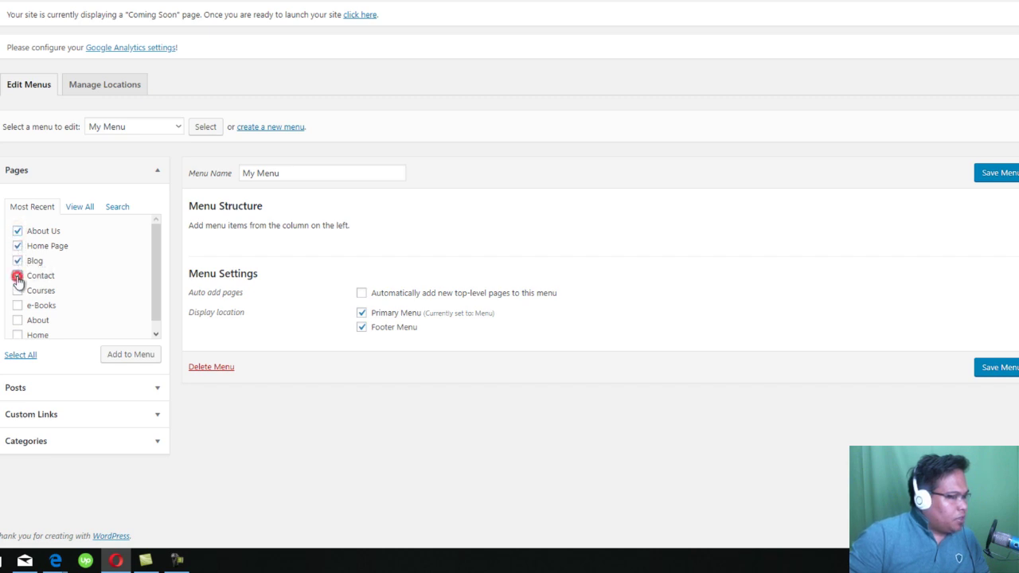
pyautogui.click(17, 276)
pyautogui.click(17, 290)
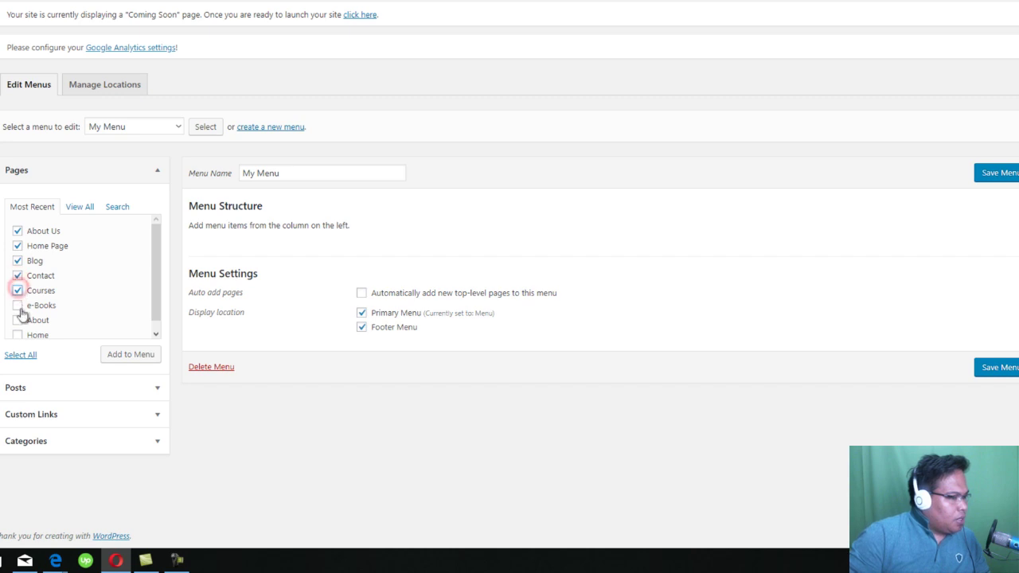
pyautogui.scroll(-1, 25, 323)
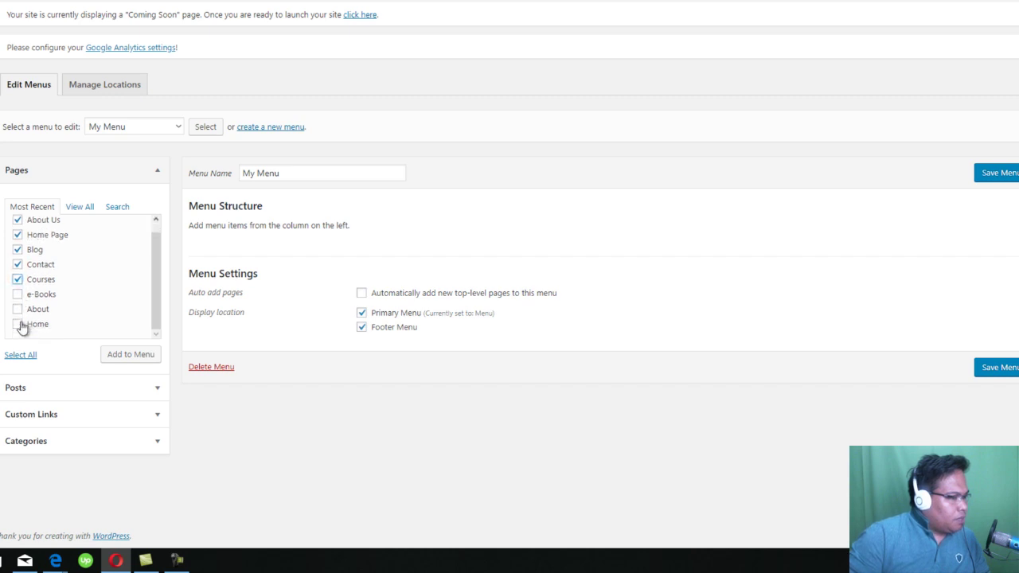
pyautogui.click(129, 357)
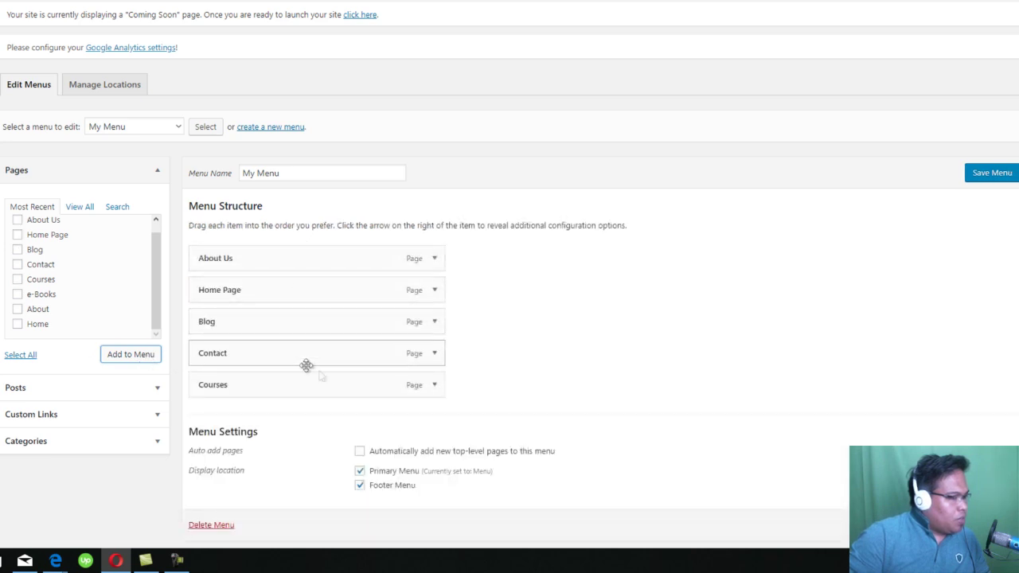
# - Move Home Page to the top and Contact above Blog, then save My Menu
pyautogui.moveTo(234, 291); pyautogui.dragTo(237, 260)
pyautogui.moveTo(250, 320); pyautogui.dragTo(248, 391)
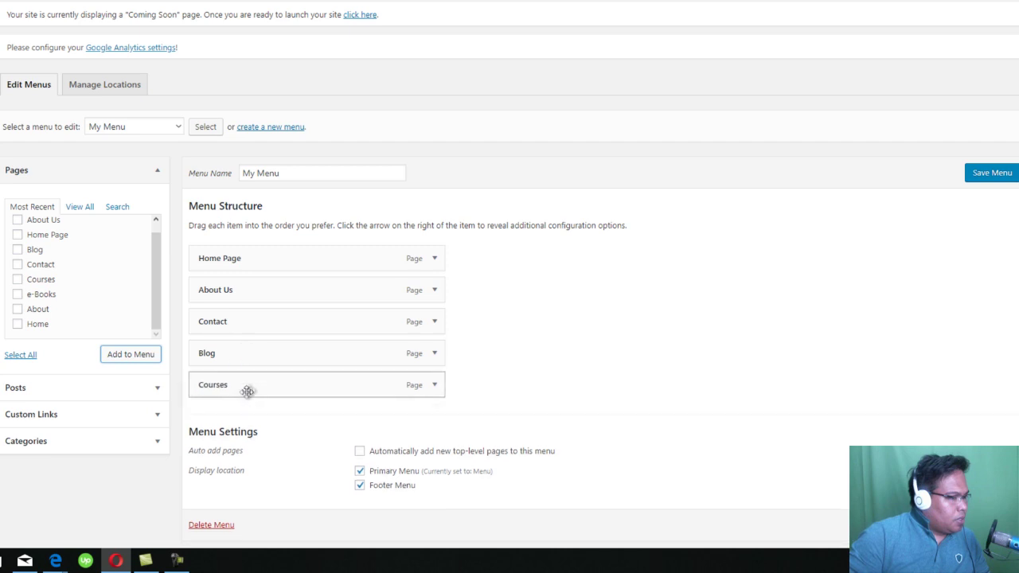
pyautogui.click(974, 179)
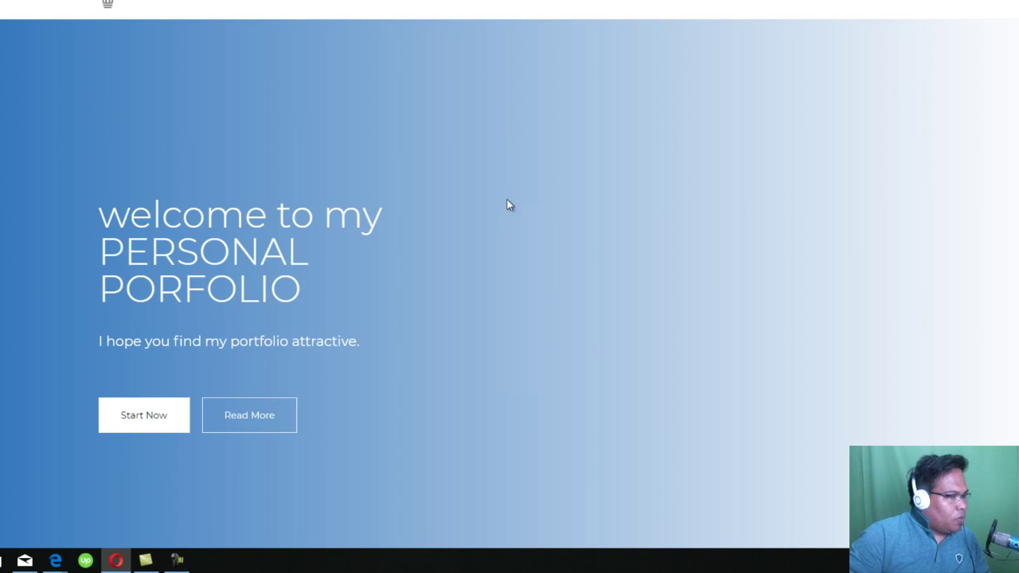
# - Reload the live site so the header shows the new Home Page, About Us, Contact, Blog, Courses menu
pyautogui.rightClick(507, 201)
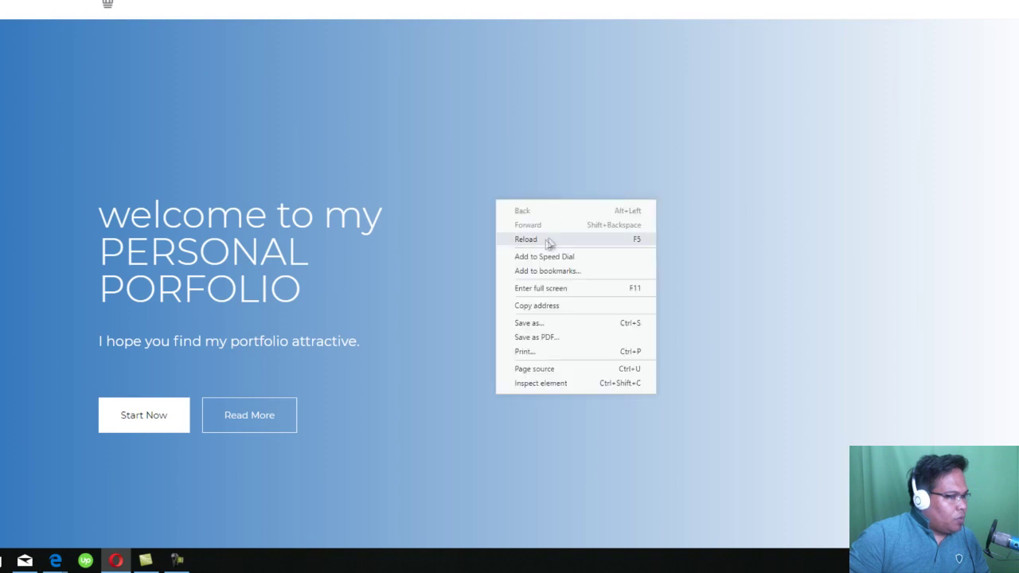
pyautogui.click(545, 240)
pyautogui.press('F5')
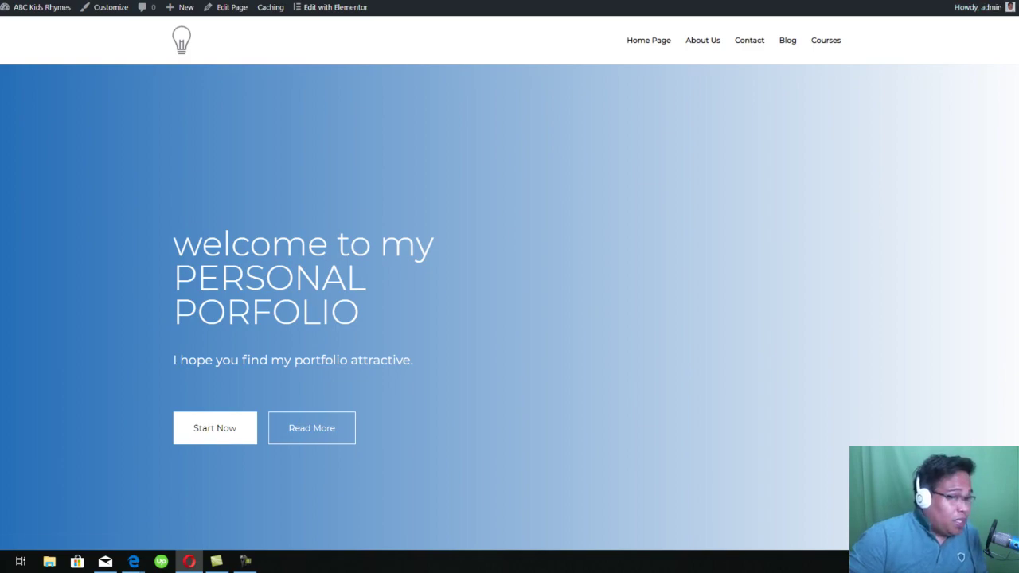
# - Scroll through the homepage down to the Testimonials section to review the customized portfolio site
pyautogui.scroll(-3, 947, 175)
pyautogui.scroll(-8, 509, 286)
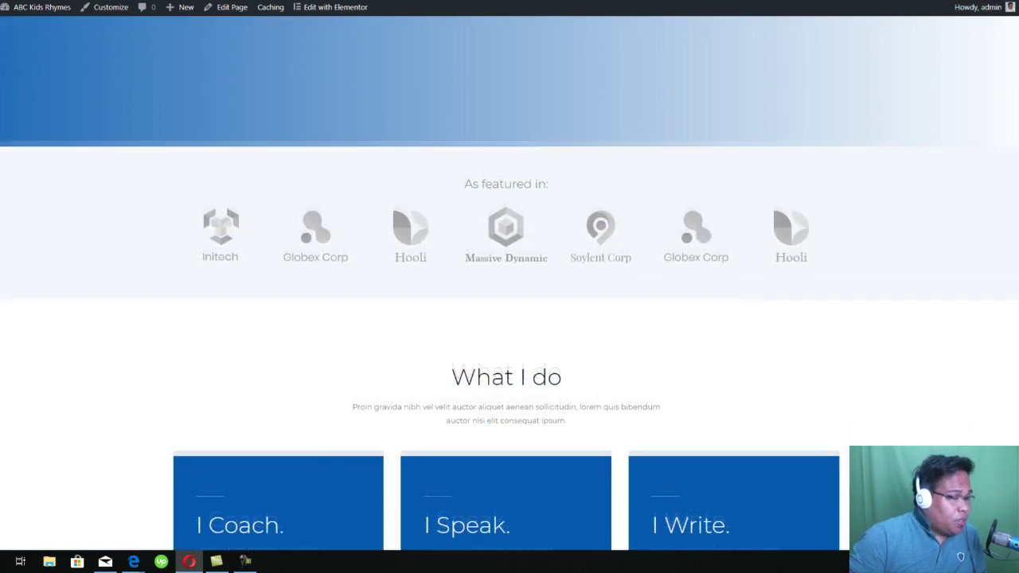
pyautogui.scroll(3, 510, 287)
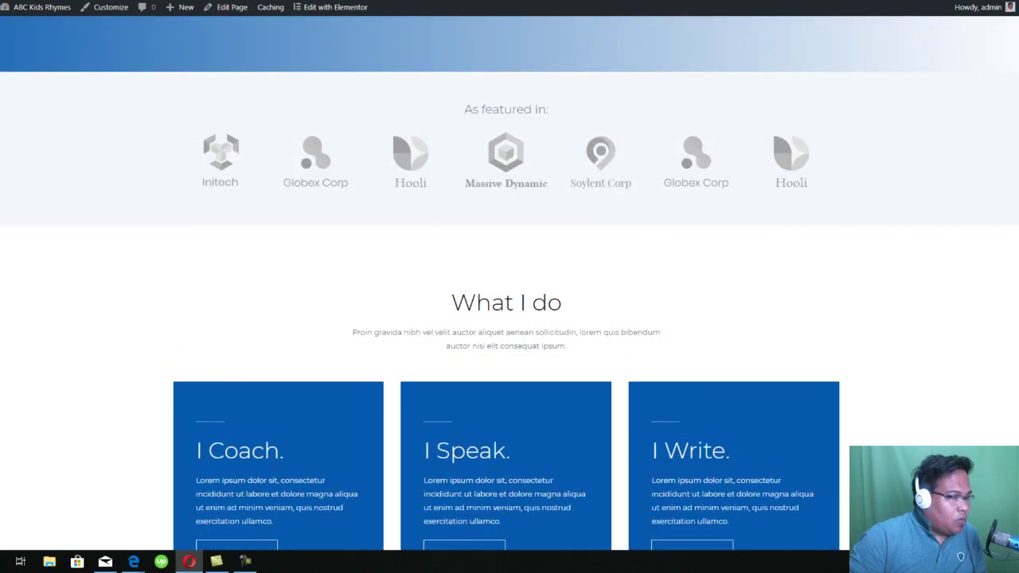
pyautogui.scroll(-6, 797, 257)
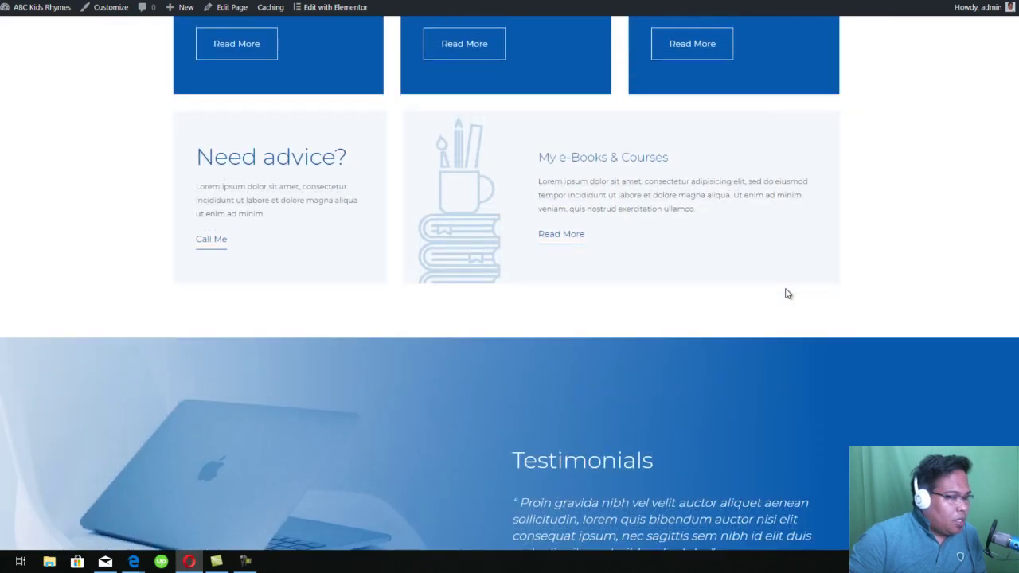
pyautogui.scroll(-3, 813, 265)
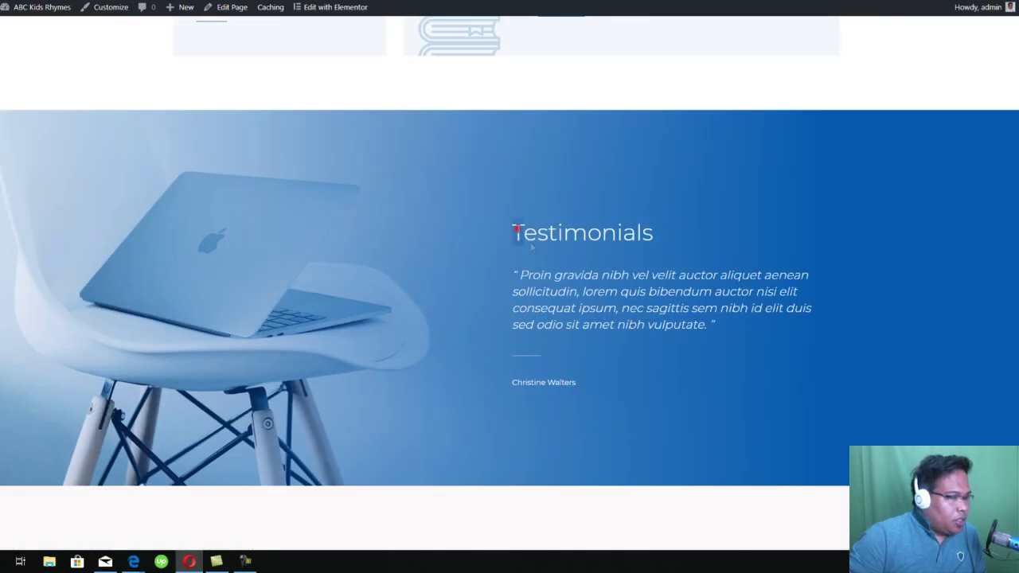
pyautogui.moveTo(516, 231); pyautogui.dragTo(644, 414)
pyautogui.scroll(-7, 644, 417)
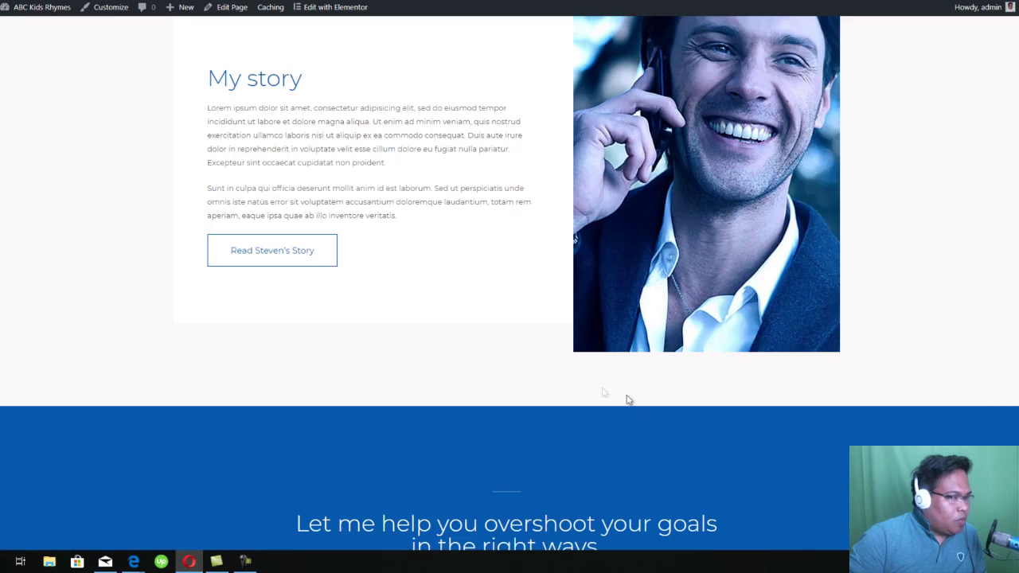
pyautogui.scroll(7, 628, 398)
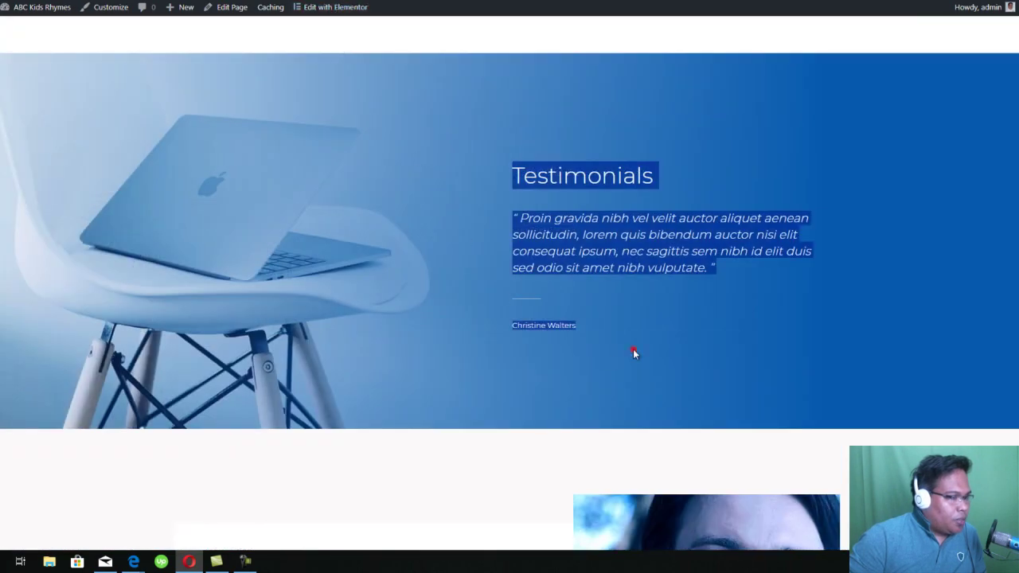
pyautogui.click(635, 353)
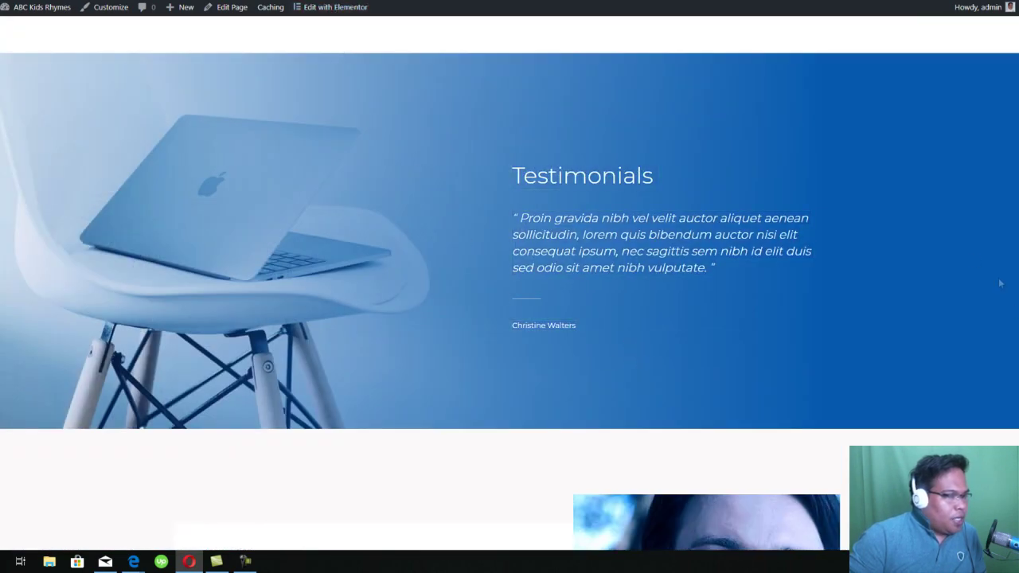